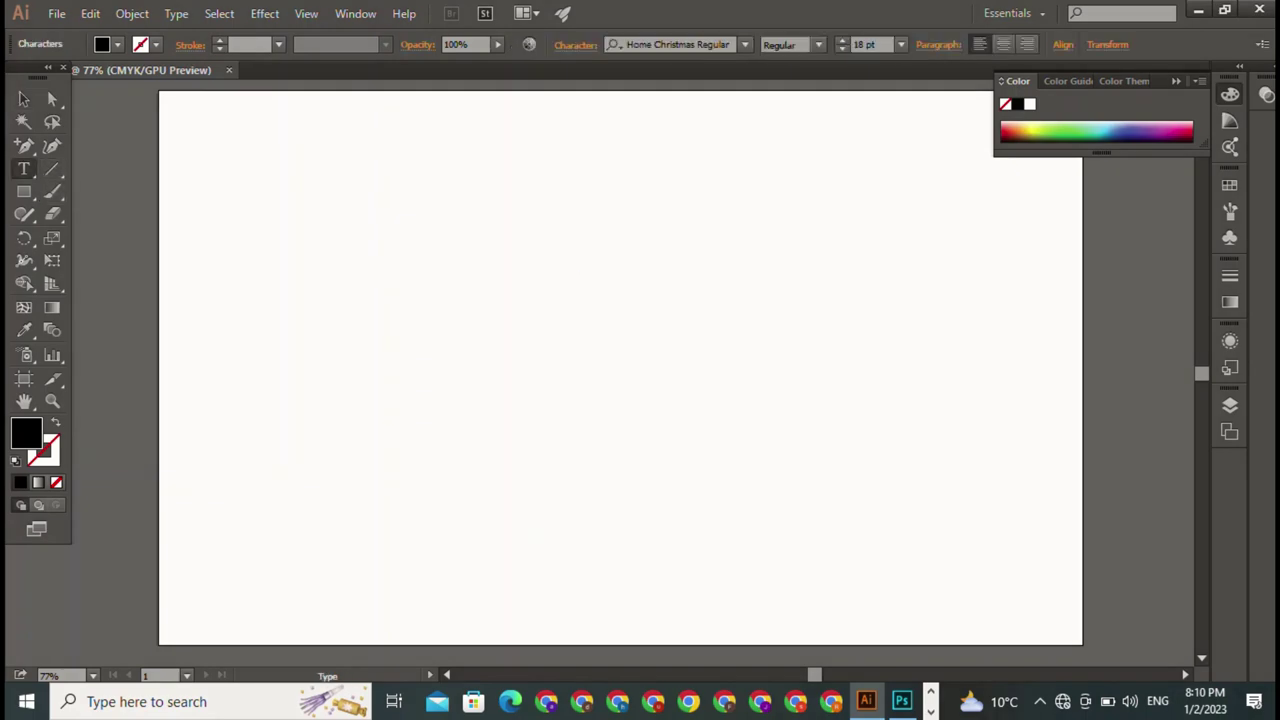
# Type the title BAZIGAR on the artboard and scale it up to about 126 pt.
pyautogui.write('BAZ')
pyautogui.write('YGAR')
pyautogui.click(23, 98)
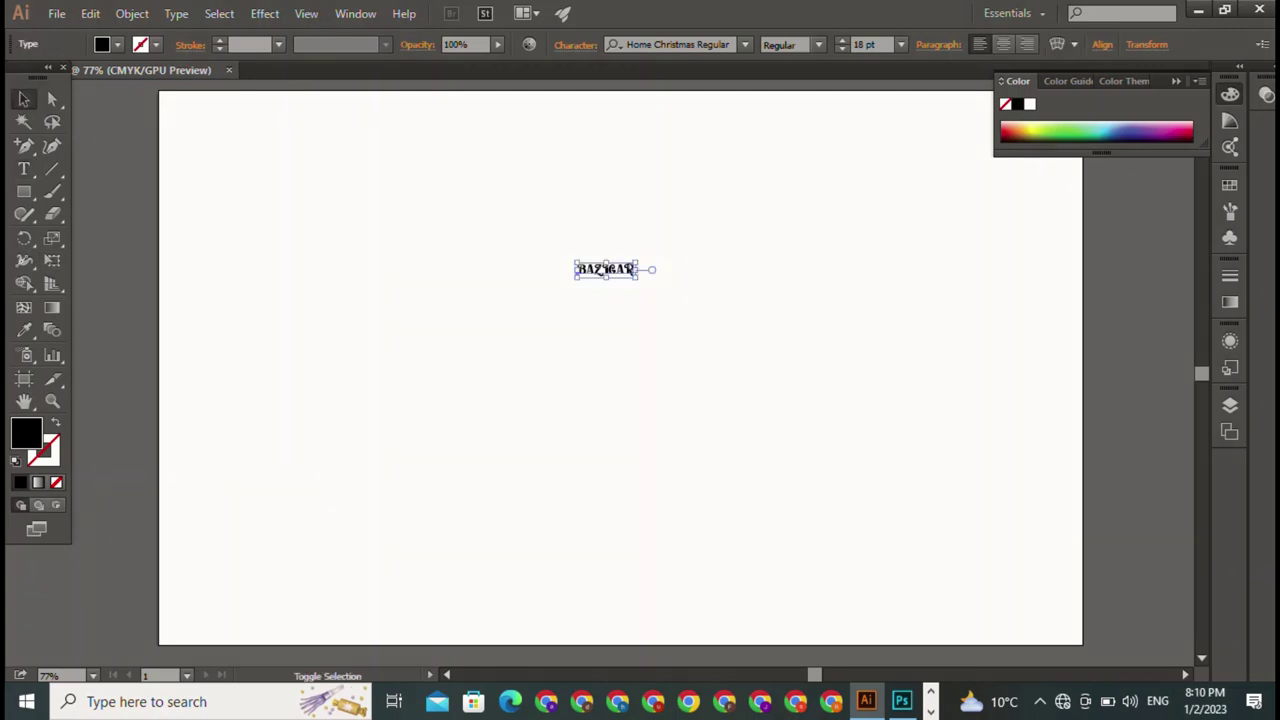
pyautogui.moveTo(637, 277); pyautogui.dragTo(987, 365)
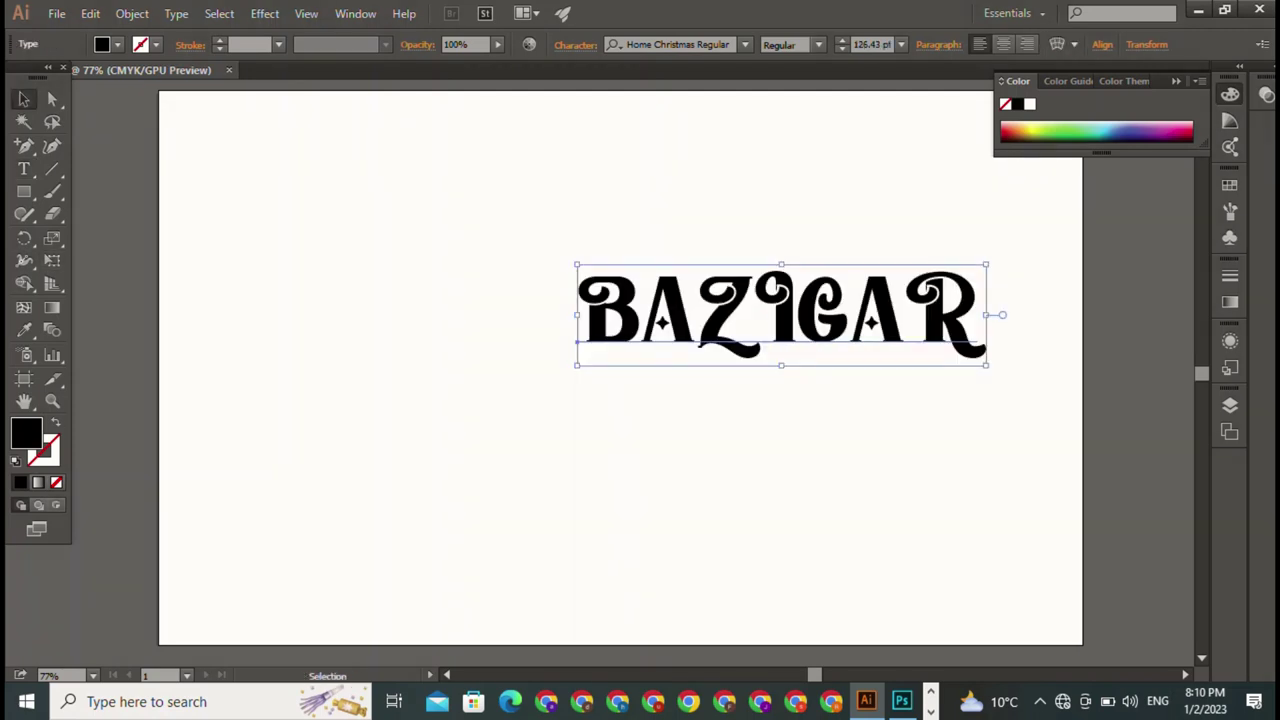
pyautogui.click(1073, 44)
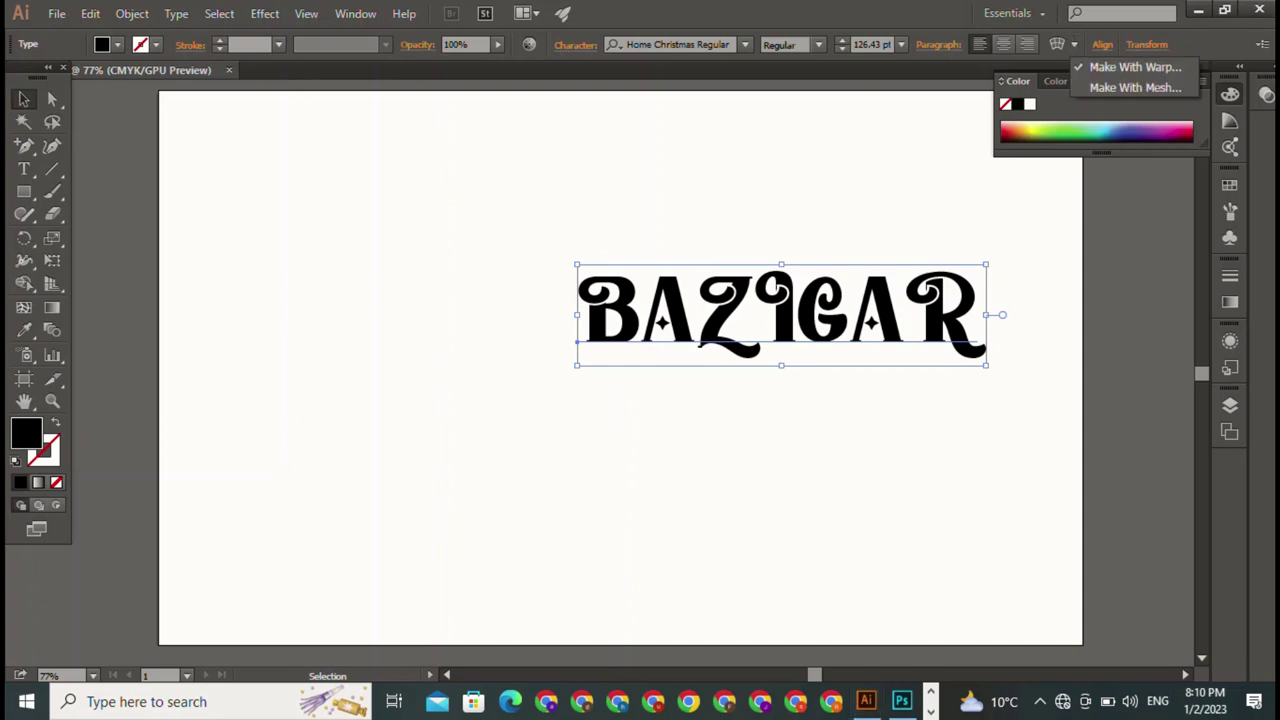
# Apply a 50% Bulge envelope warp to the title and move it left and down.
pyautogui.click(1135, 67)
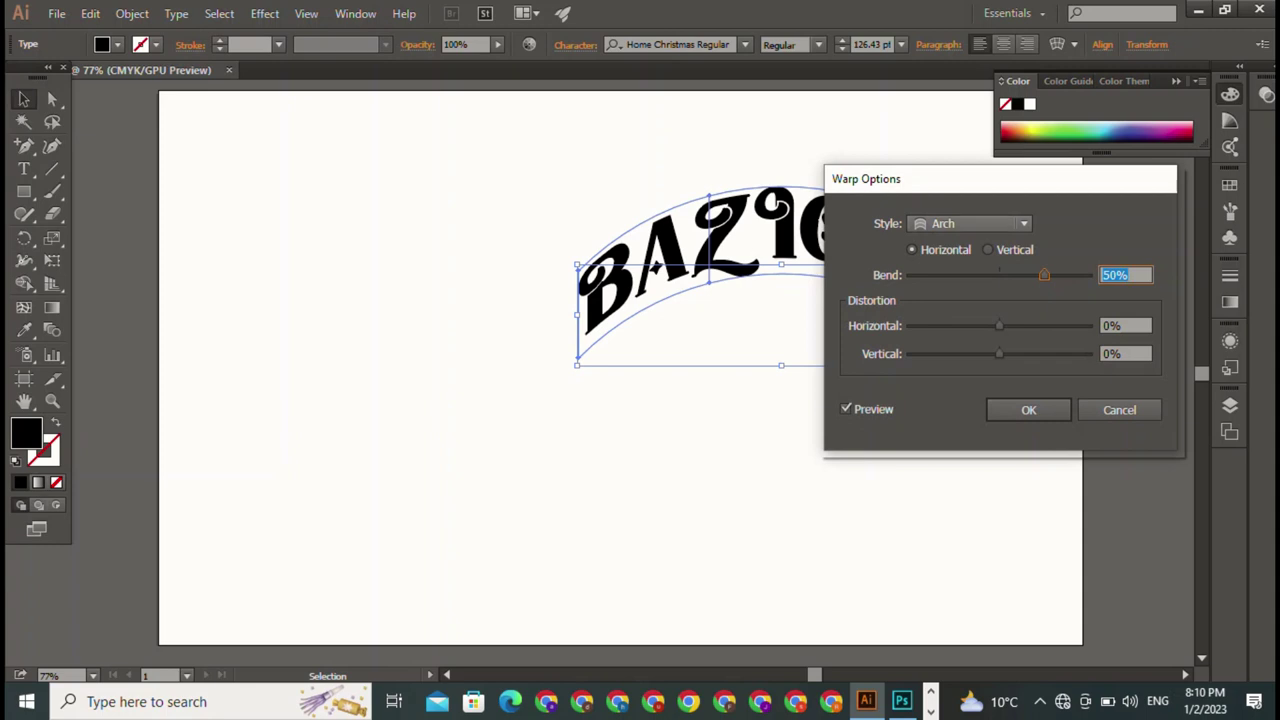
pyautogui.click(970, 224)
pyautogui.click(956, 331)
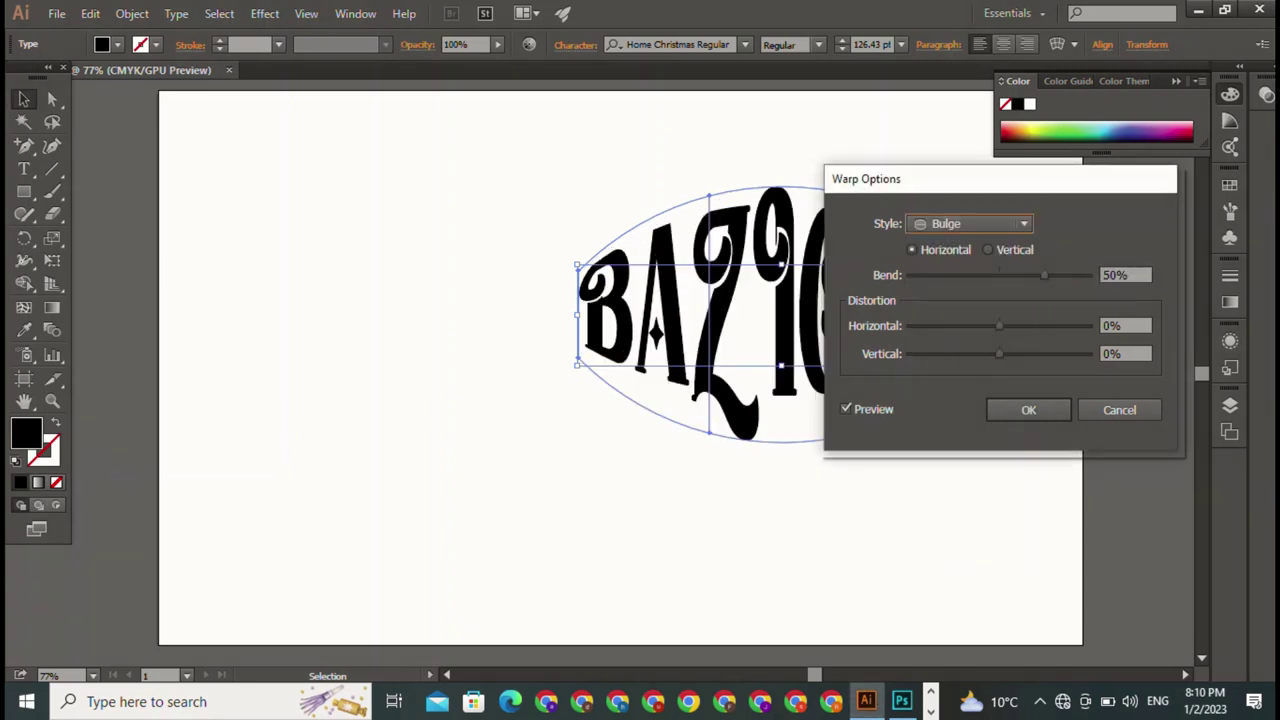
pyautogui.press('Return')
pyautogui.moveTo(780, 315); pyautogui.dragTo(580, 355)
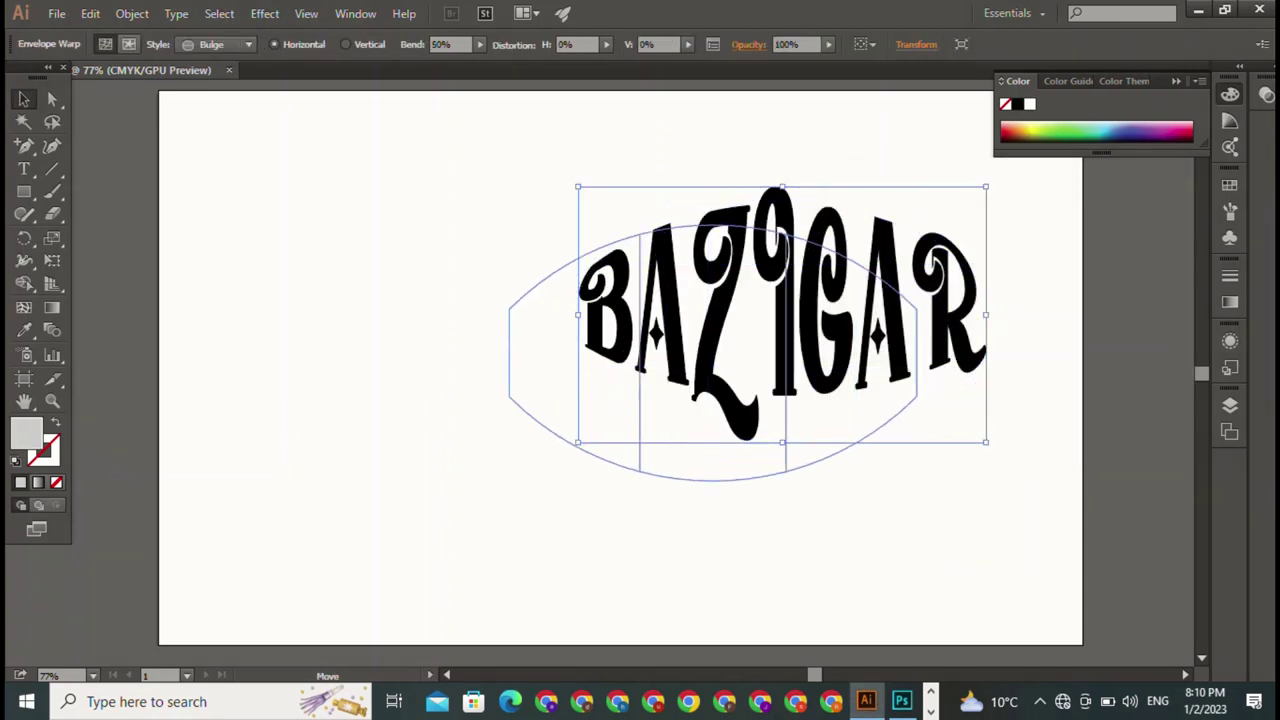
pyautogui.hotkey('ctrl', 'shift', 'a')
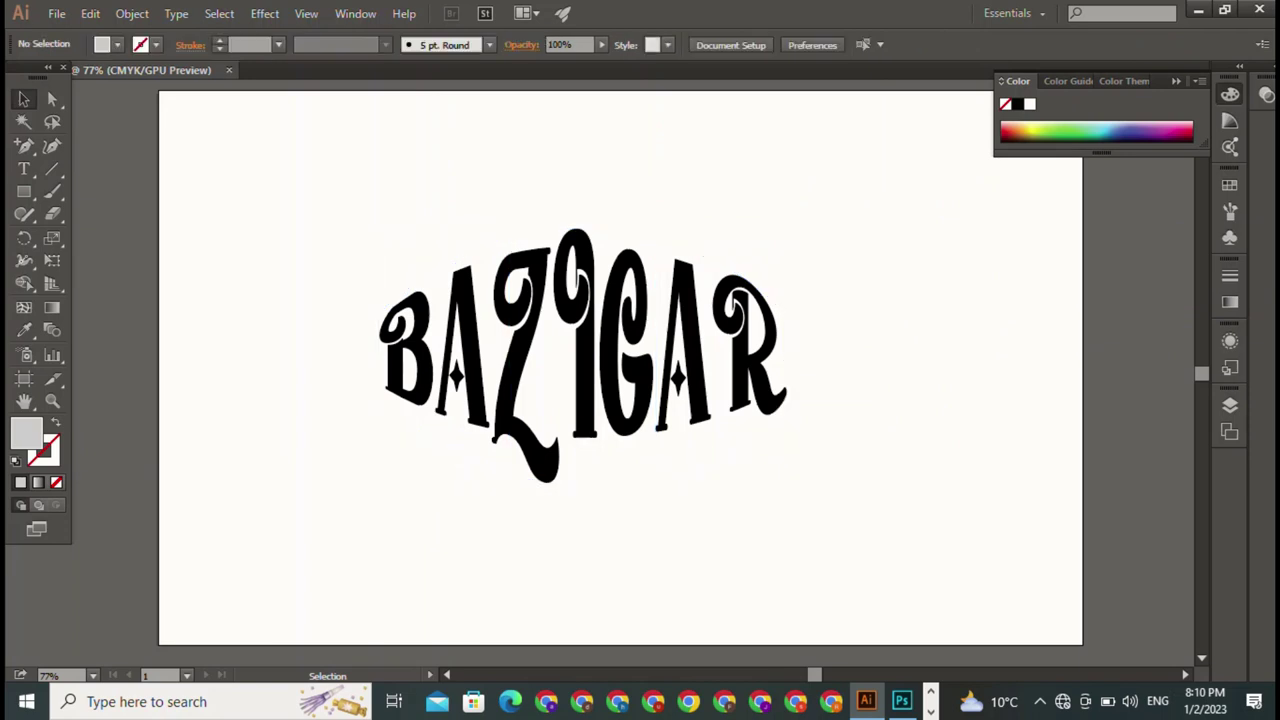
# Draw a grey square, Alt-drag a copy to the right, and rotate that copy 45°.
pyautogui.click(24, 191)
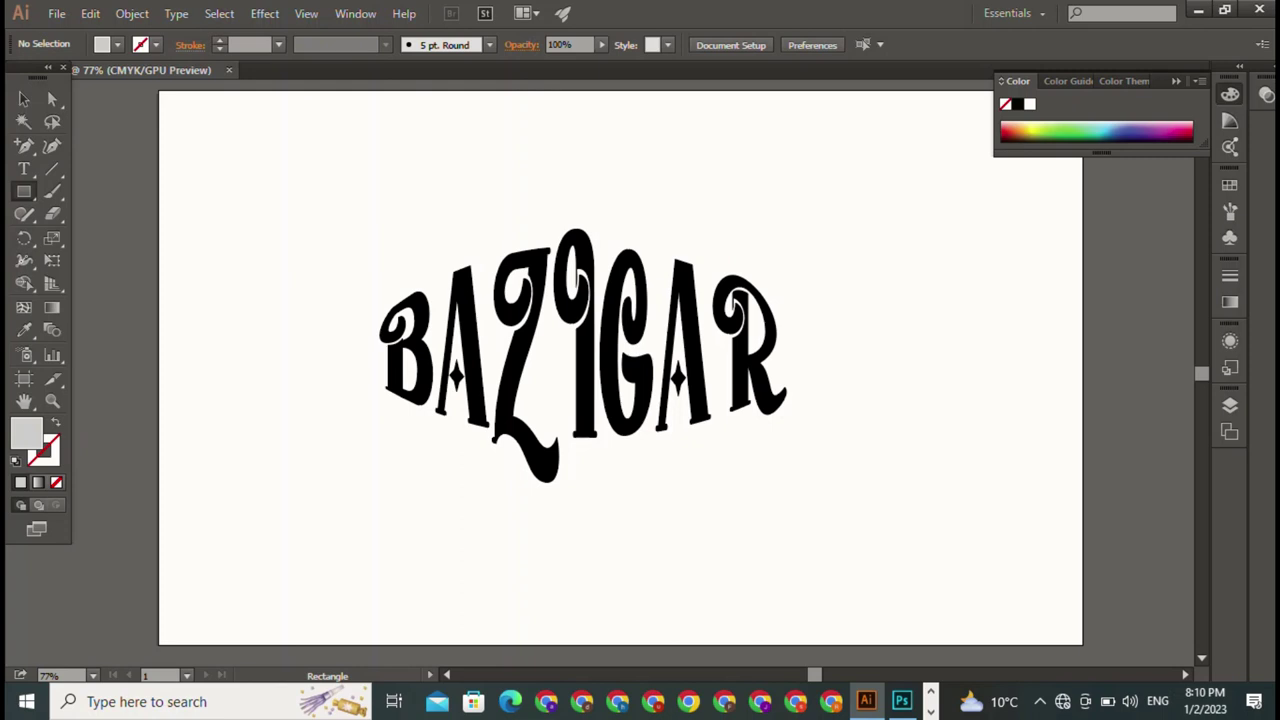
pyautogui.moveTo(188, 136); pyautogui.dragTo(398, 354)
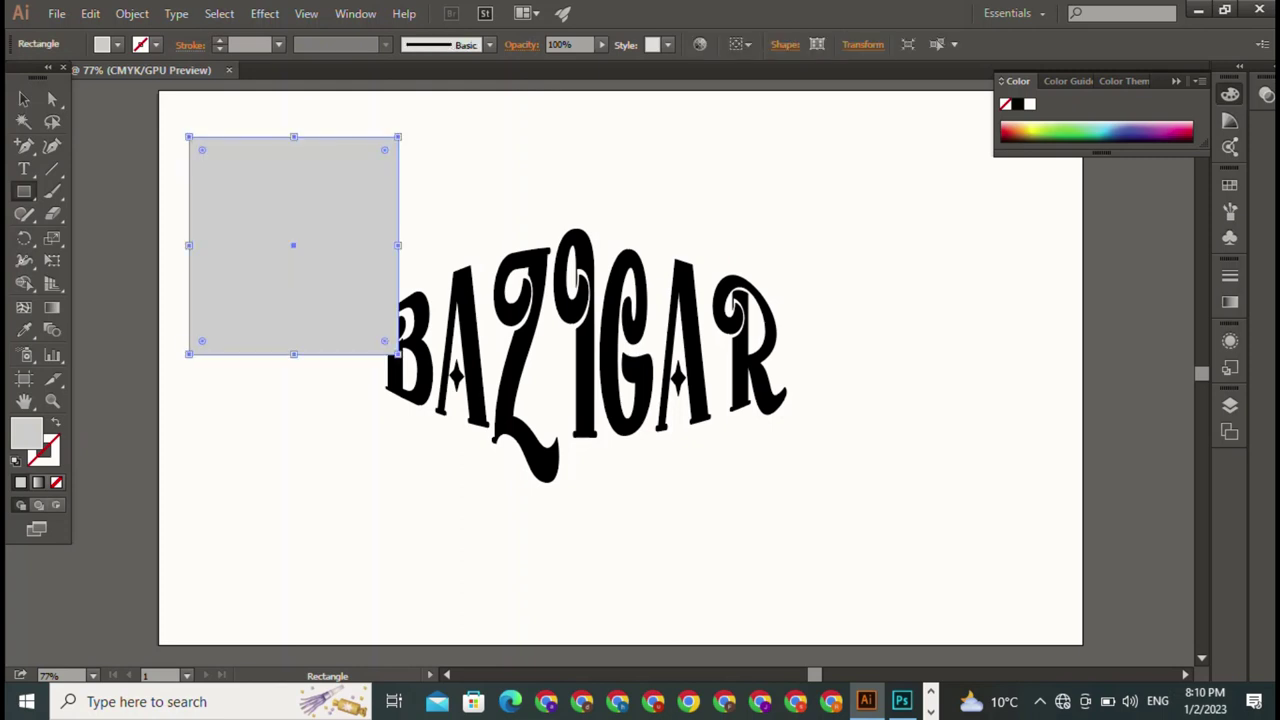
pyautogui.press('v')
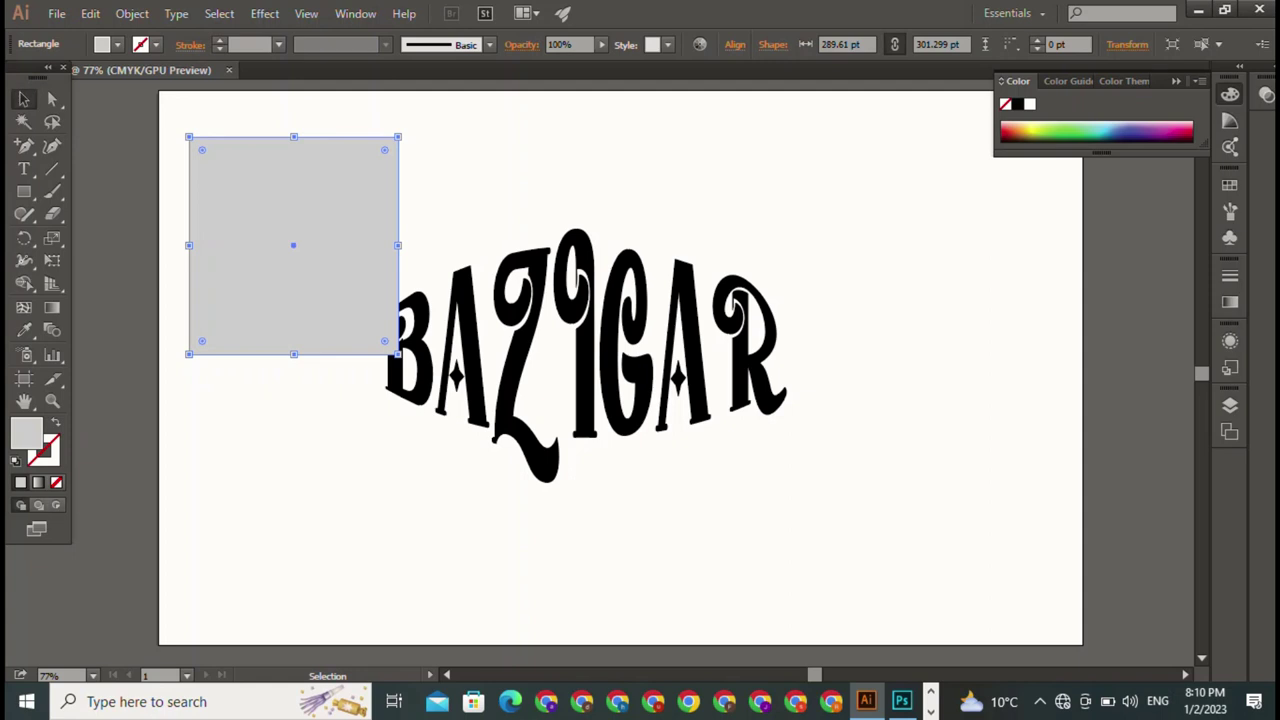
pyautogui.moveTo(293, 245)
pyautogui.mouseDown()
pyautogui.moveTo(305, 515)
pyautogui.moveTo(890, 267)
pyautogui.mouseUp()
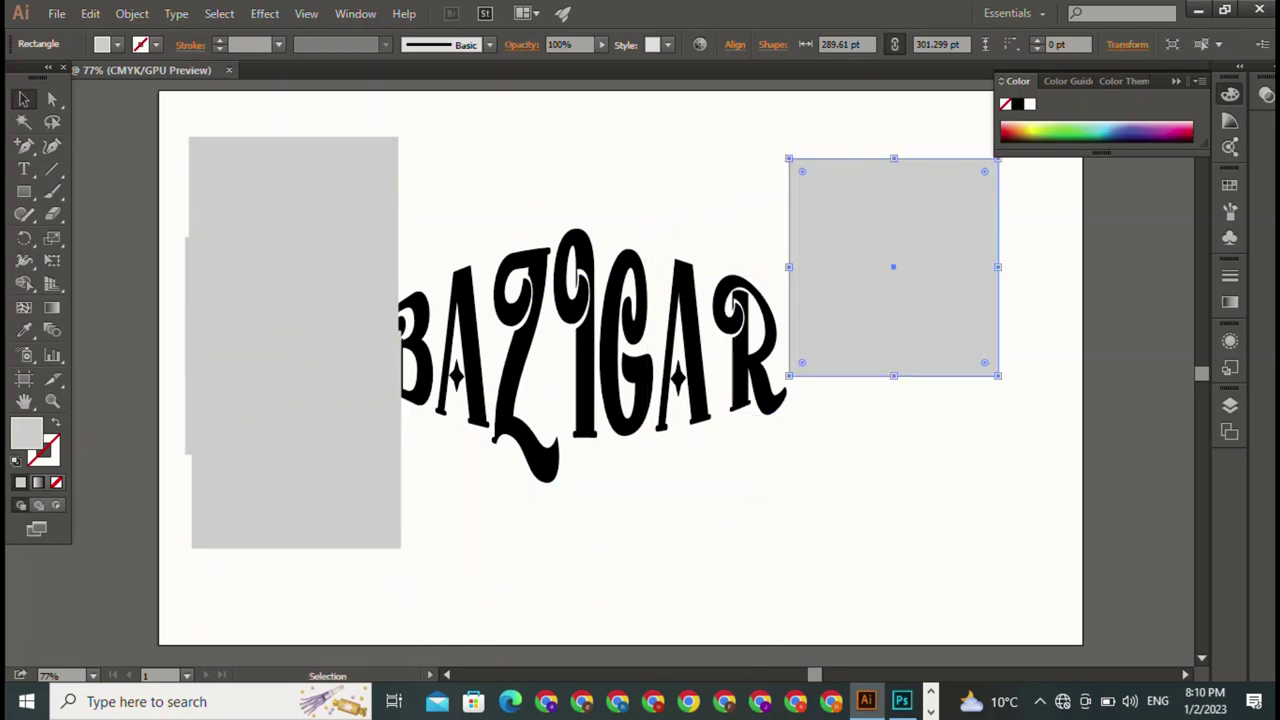
pyautogui.moveTo(790, 160); pyautogui.dragTo(768, 222)
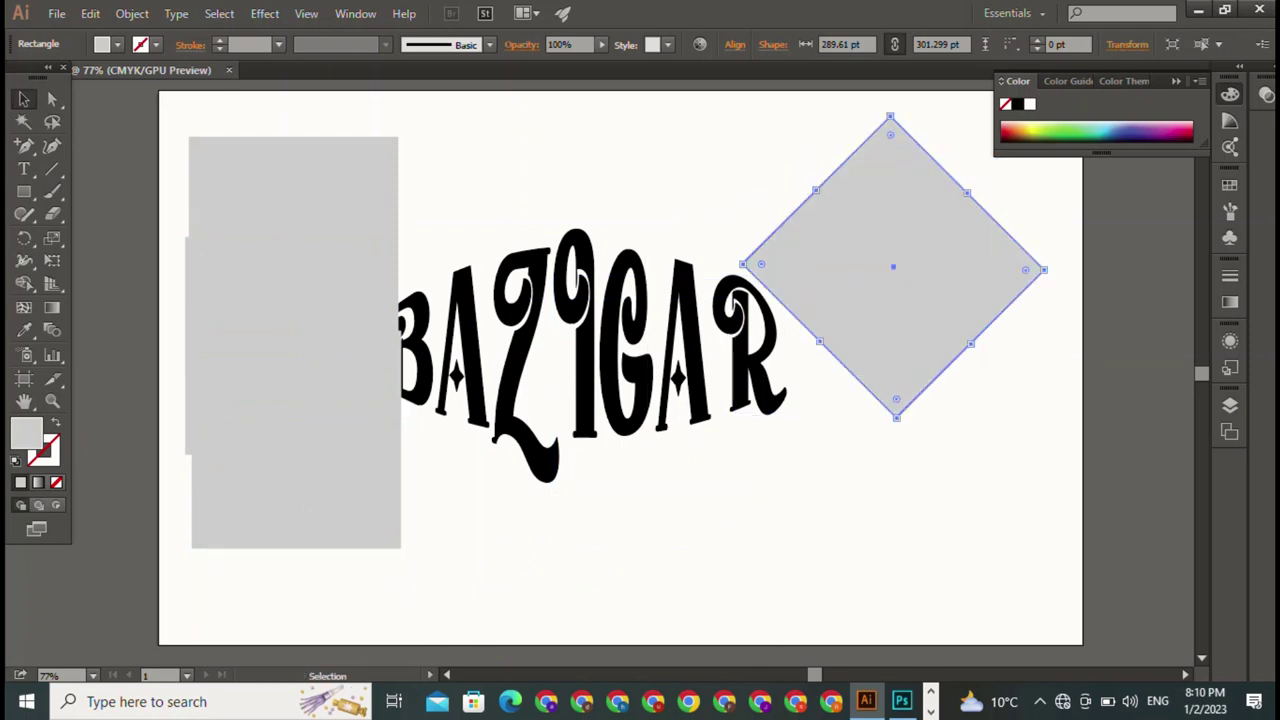
# Give the right diamond a 4 pt black stroke and no fill.
pyautogui.click(156, 44)
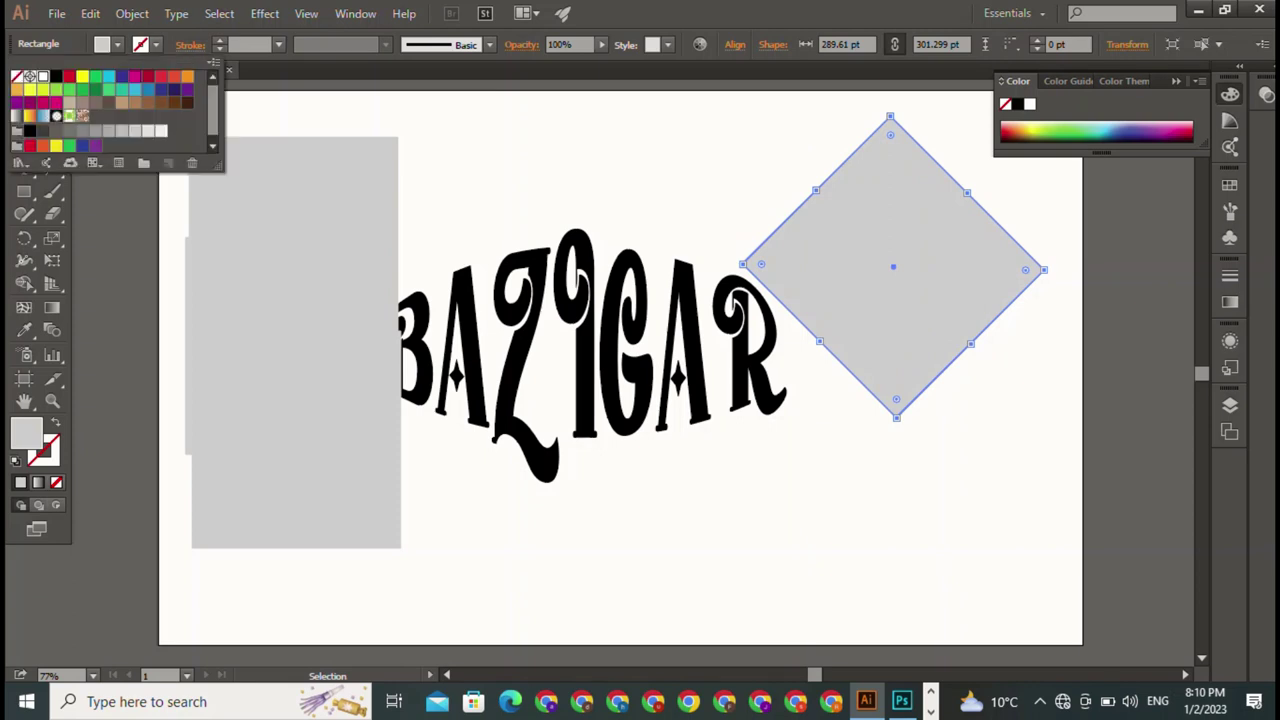
pyautogui.click(43, 76)
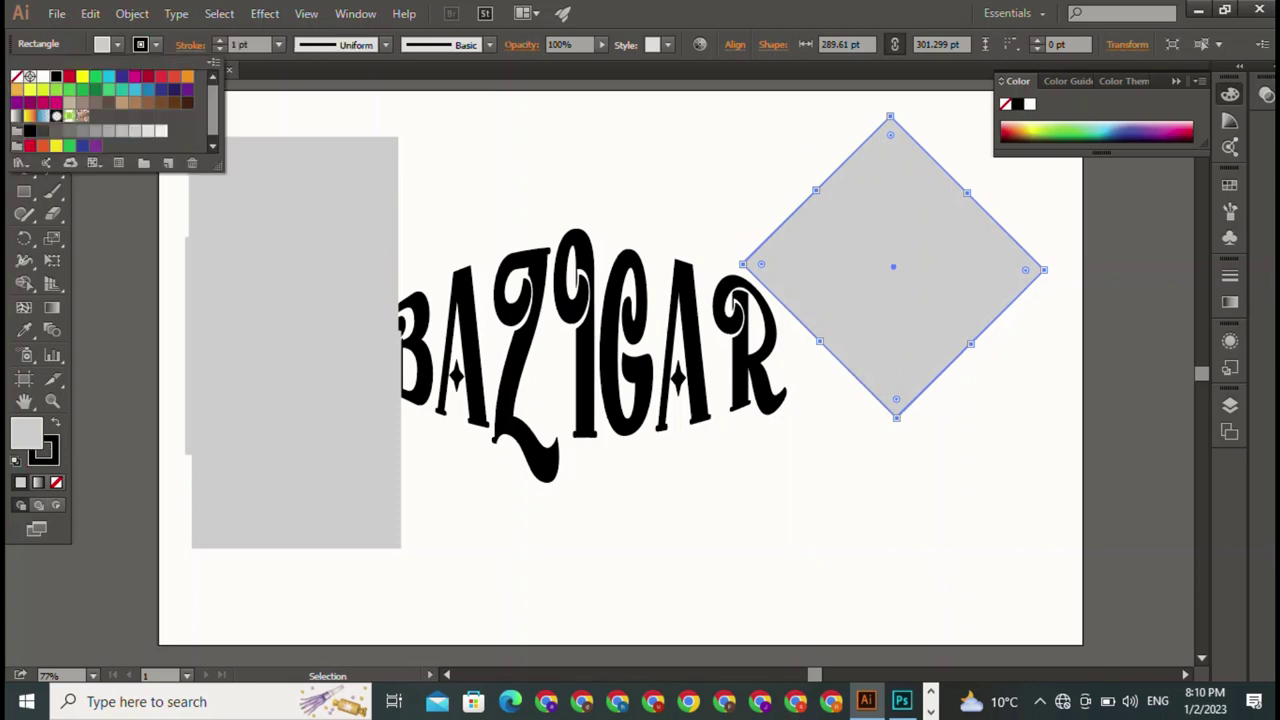
pyautogui.click(219, 40)
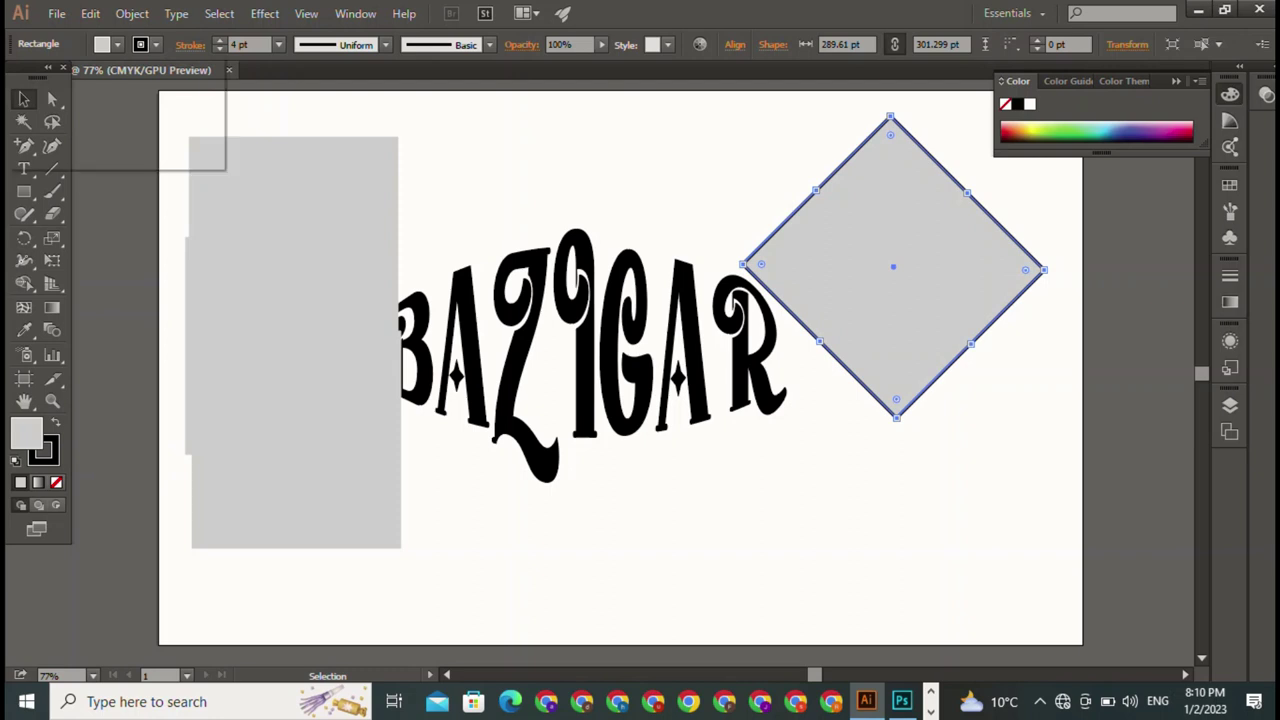
pyautogui.click(116, 44)
pyautogui.click(56, 74)
pyautogui.click(17, 74)
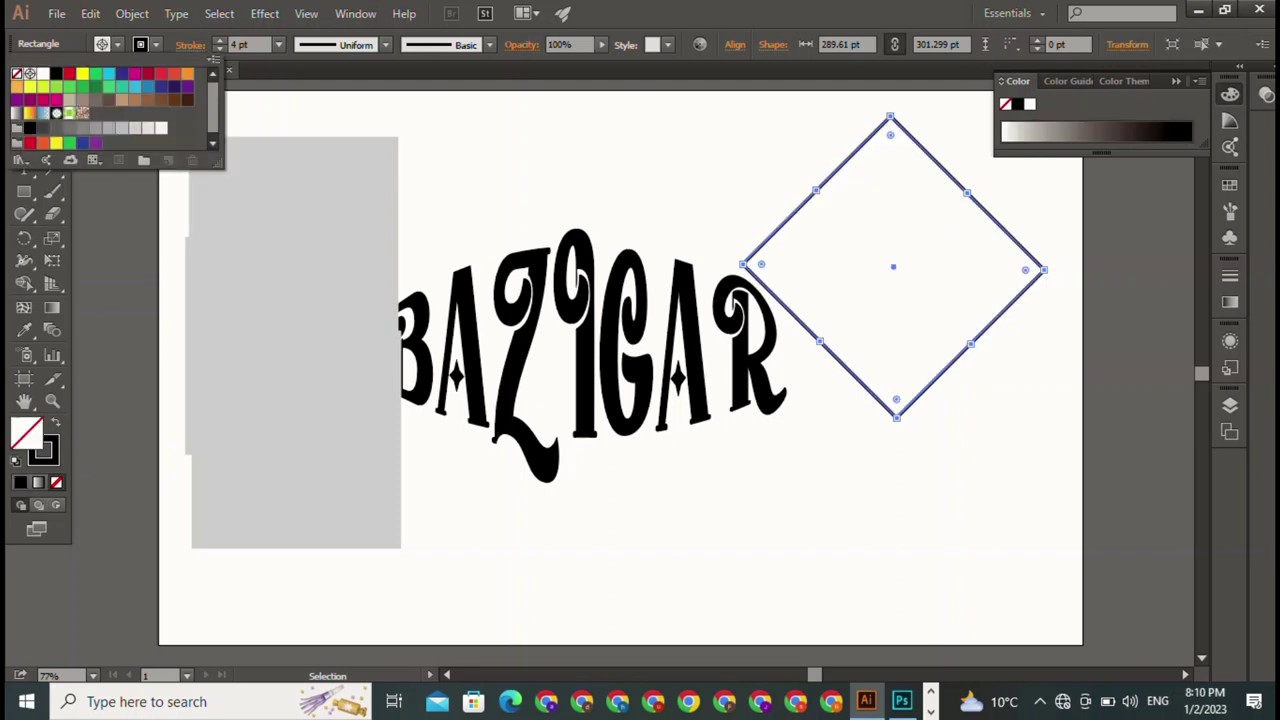
pyautogui.press('Escape')
pyautogui.click(293, 245)
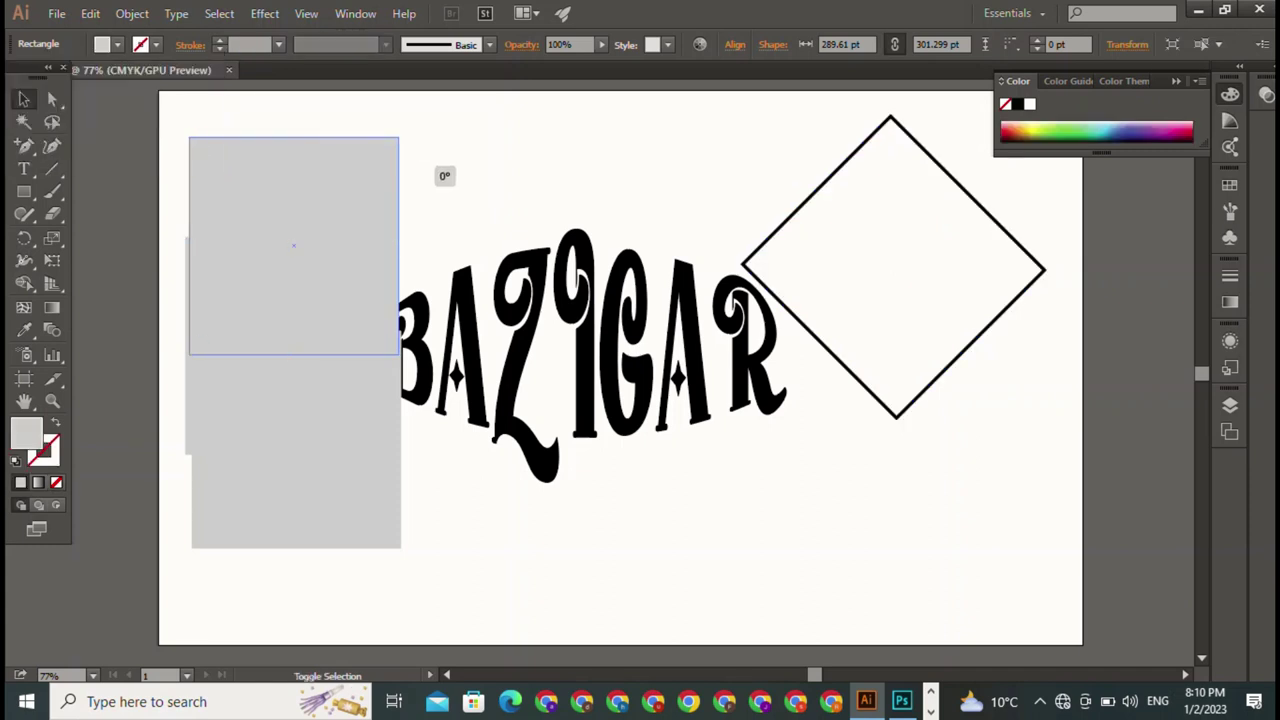
# Rotate the upper grey square 45° and make it a hollow 4 pt black outline.
pyautogui.moveTo(445, 177); pyautogui.dragTo(448, 305)
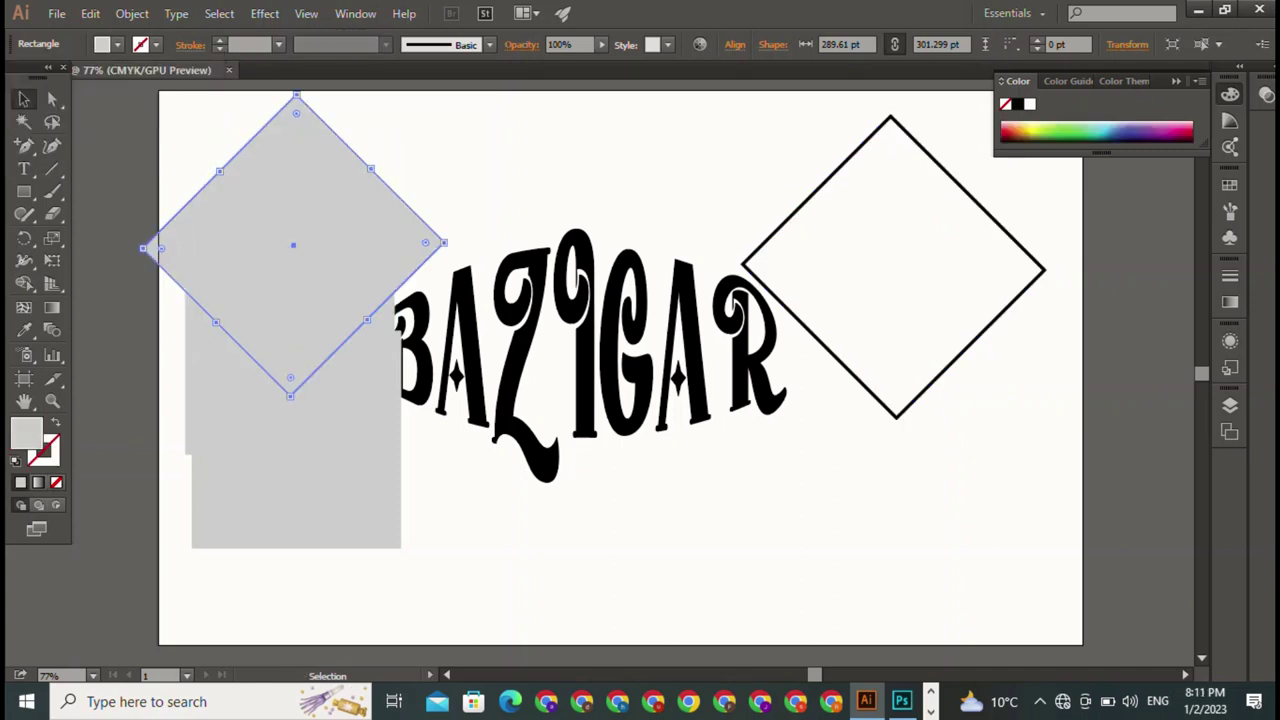
pyautogui.click(141, 44)
pyautogui.click(56, 74)
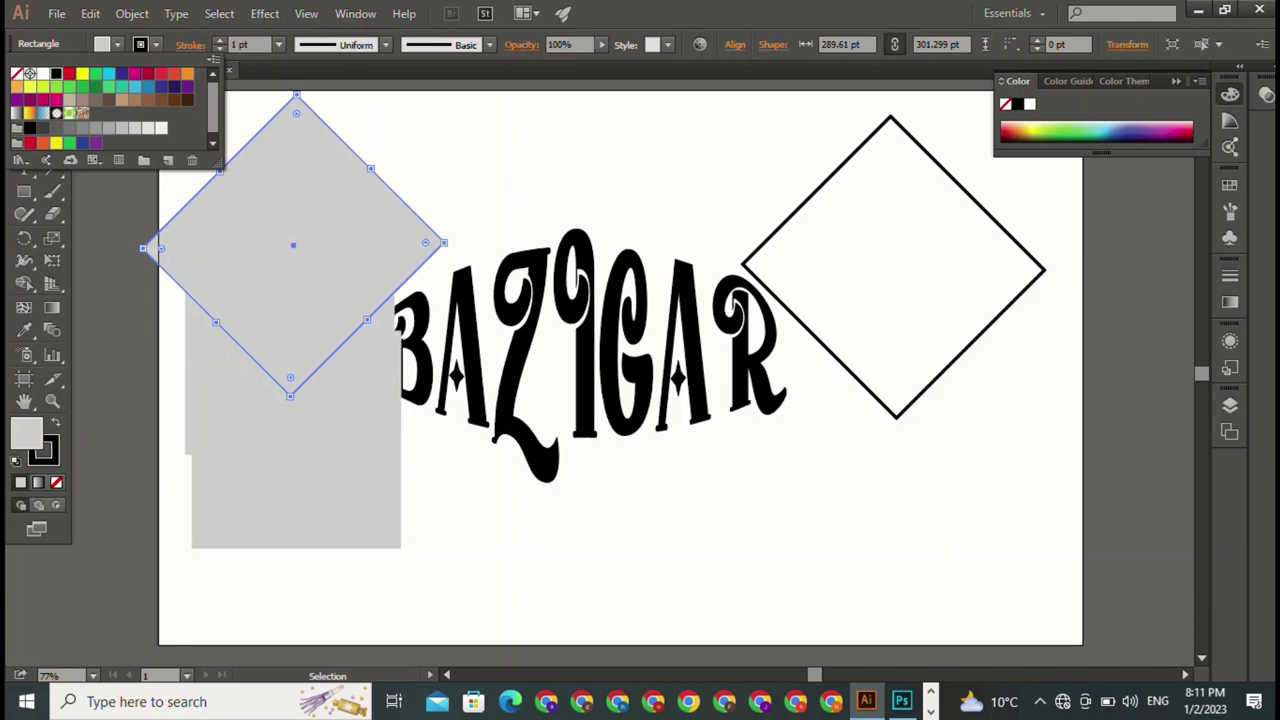
pyautogui.click(117, 44)
pyautogui.click(117, 44)
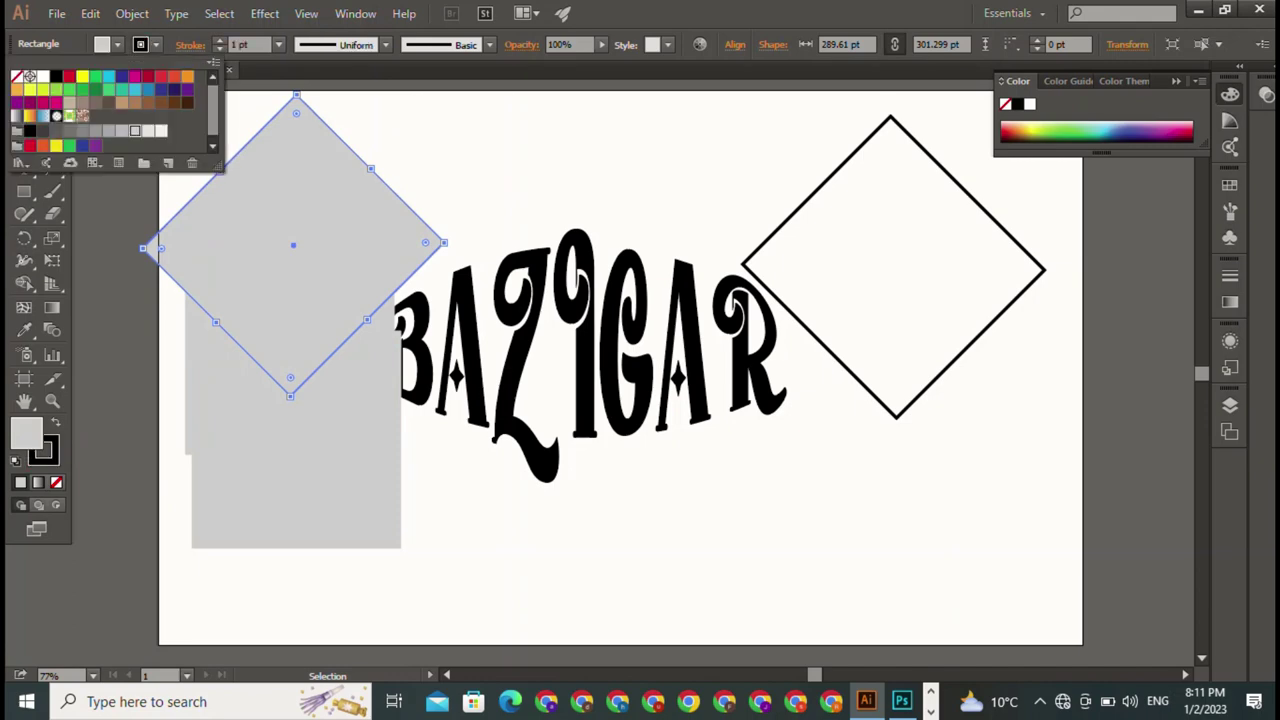
pyautogui.click(17, 77)
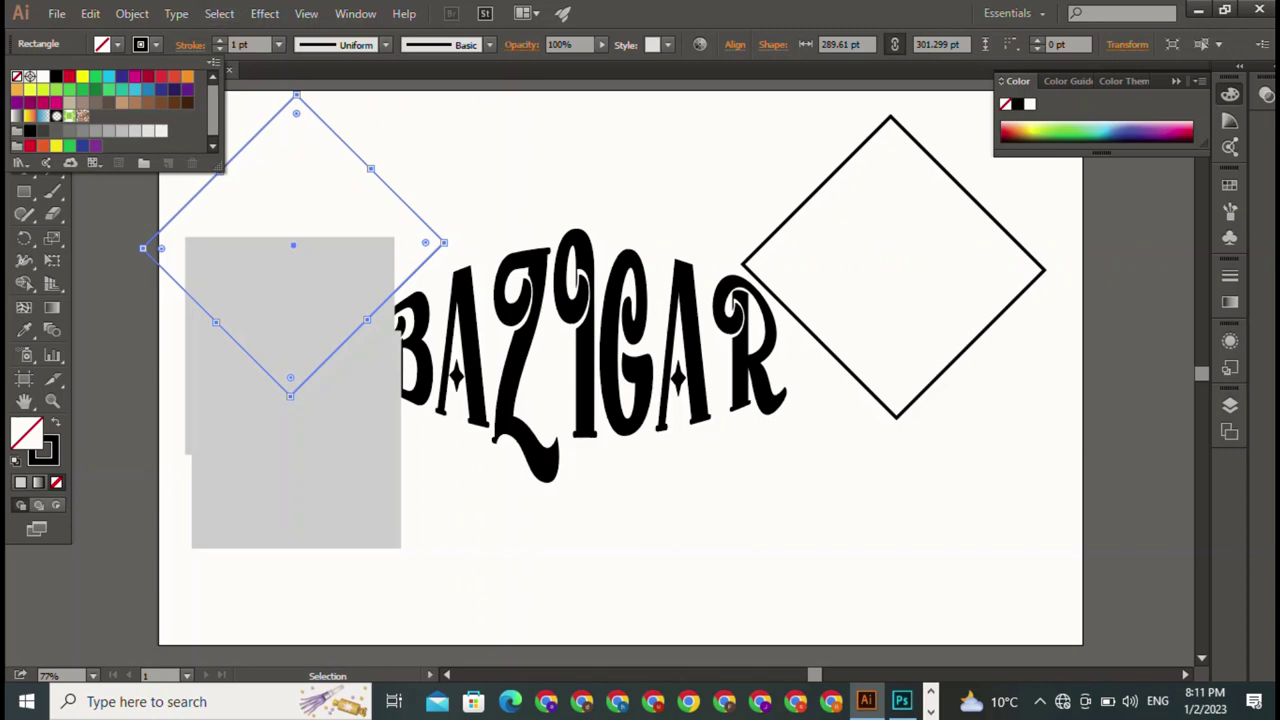
pyautogui.click(219, 40)
pyautogui.click(219, 40)
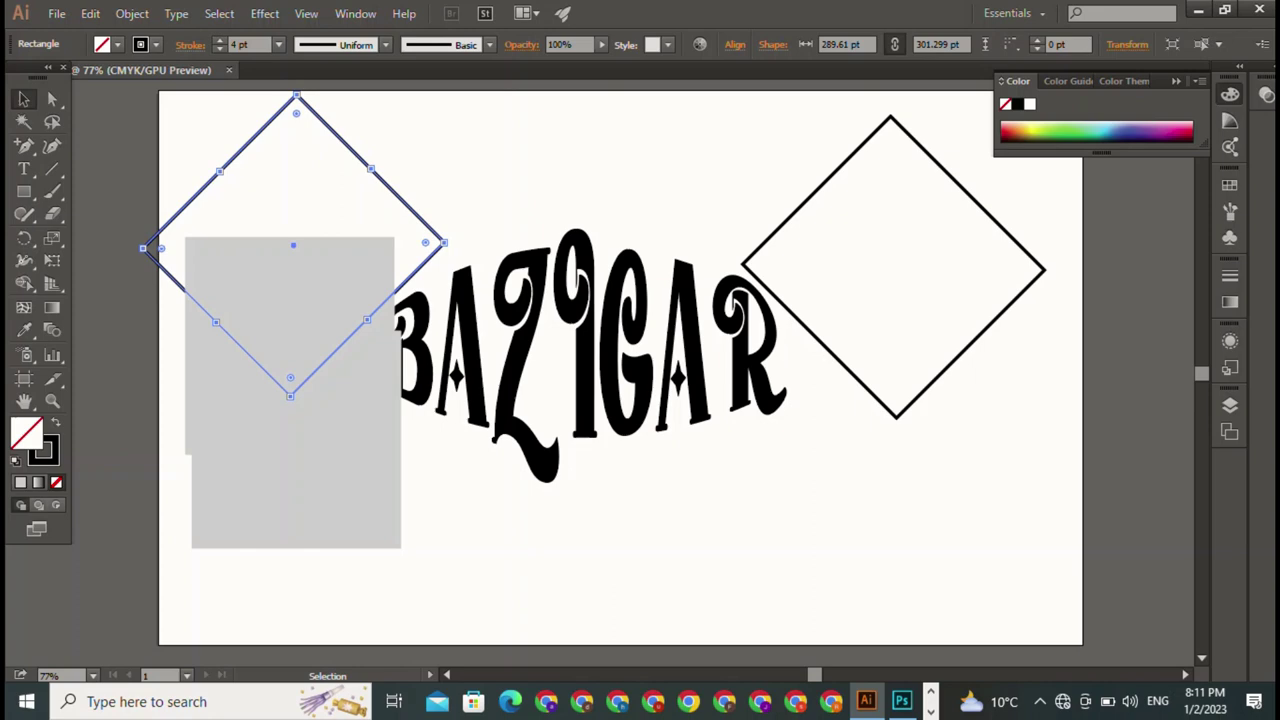
# Overlap the new diamond on the first one with a slight offset.
pyautogui.moveTo(293, 245); pyautogui.dragTo(859, 271)
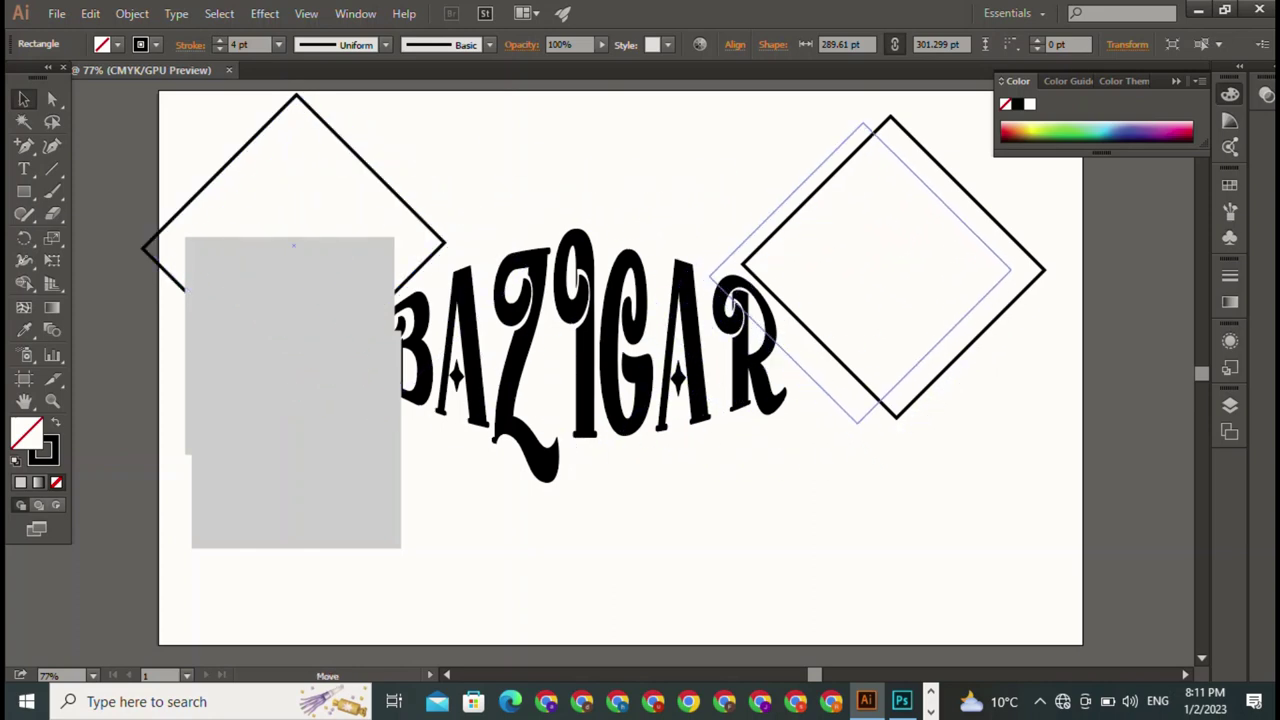
pyautogui.moveTo(859, 271); pyautogui.dragTo(867, 265)
pyautogui.hotkey('ctrl', 'shift', 'a')
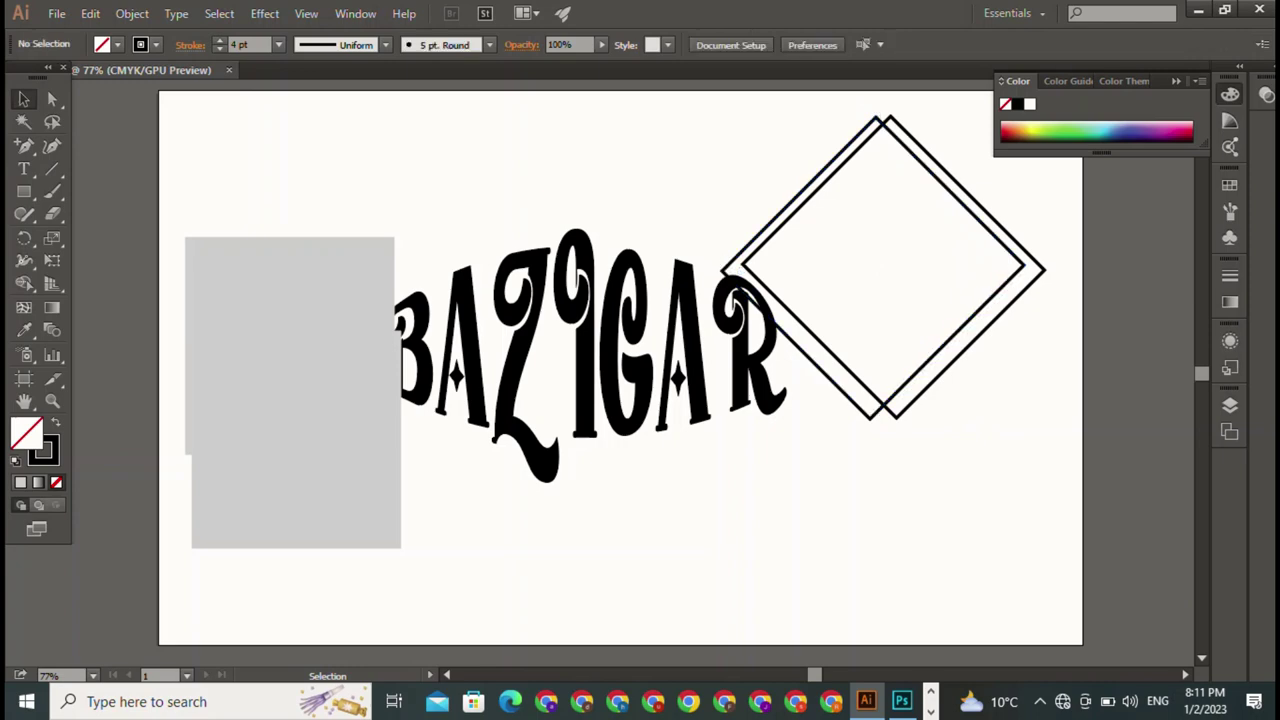
# Rotate the remaining grey square 45°, make it a hollow 4 pt black outline, and layer it onto the diamonds.
pyautogui.click(290, 340)
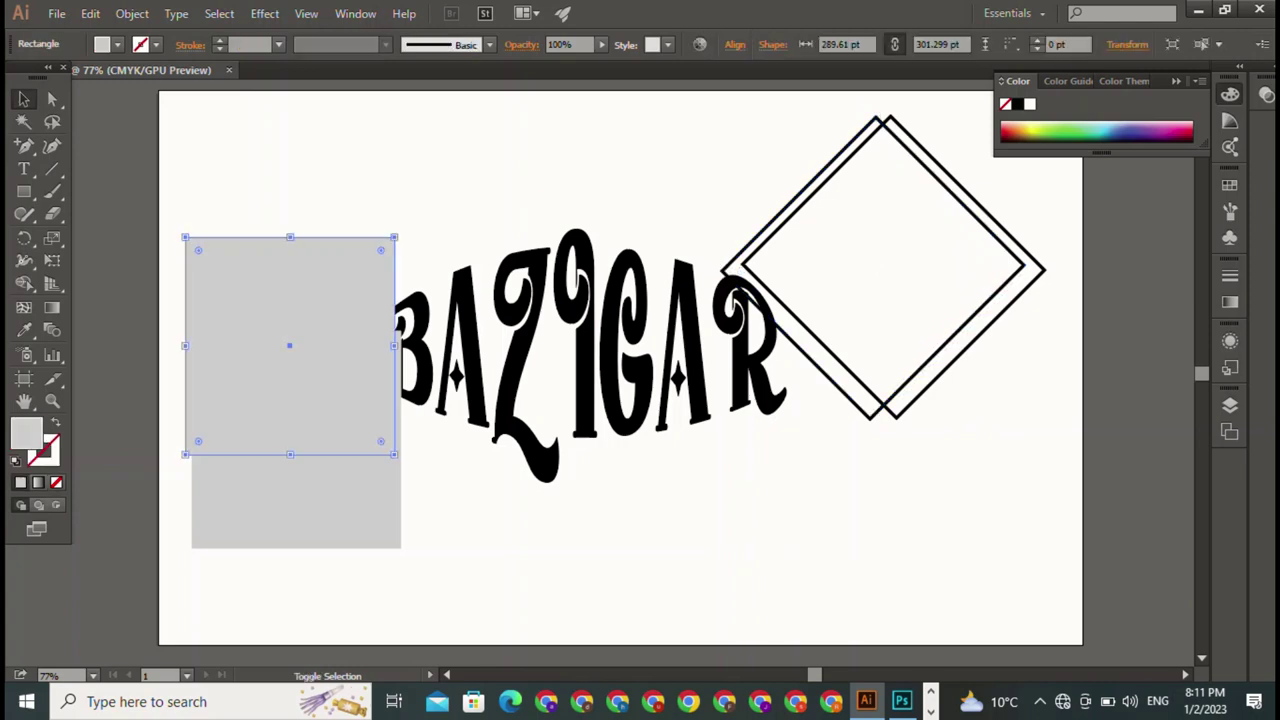
pyautogui.moveTo(443, 266); pyautogui.dragTo(455, 305)
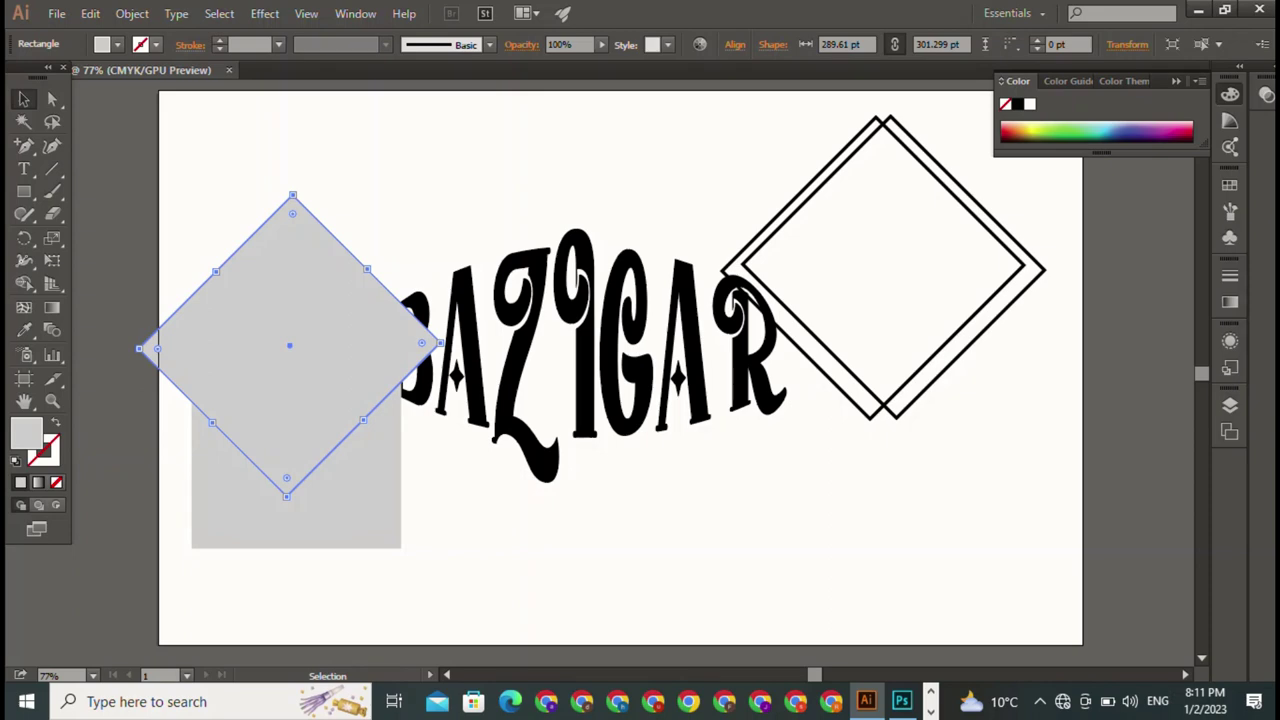
pyautogui.click(156, 44)
pyautogui.click(56, 76)
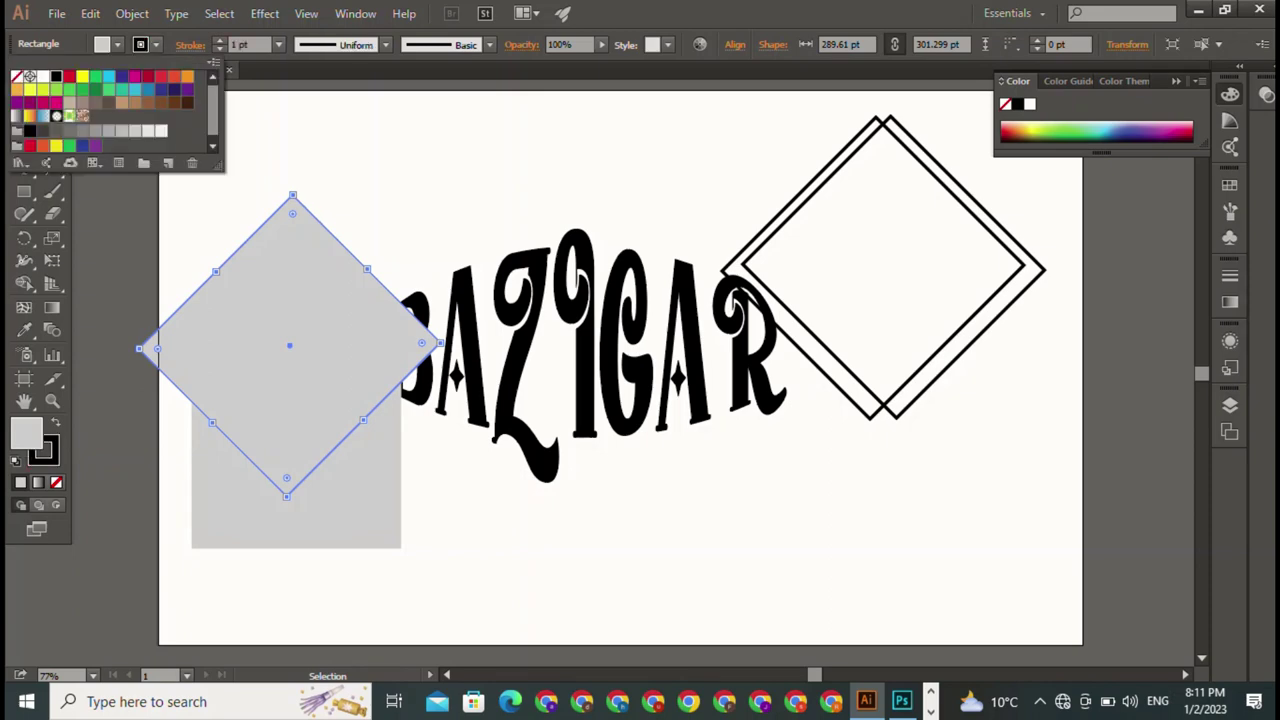
pyautogui.click(117, 44)
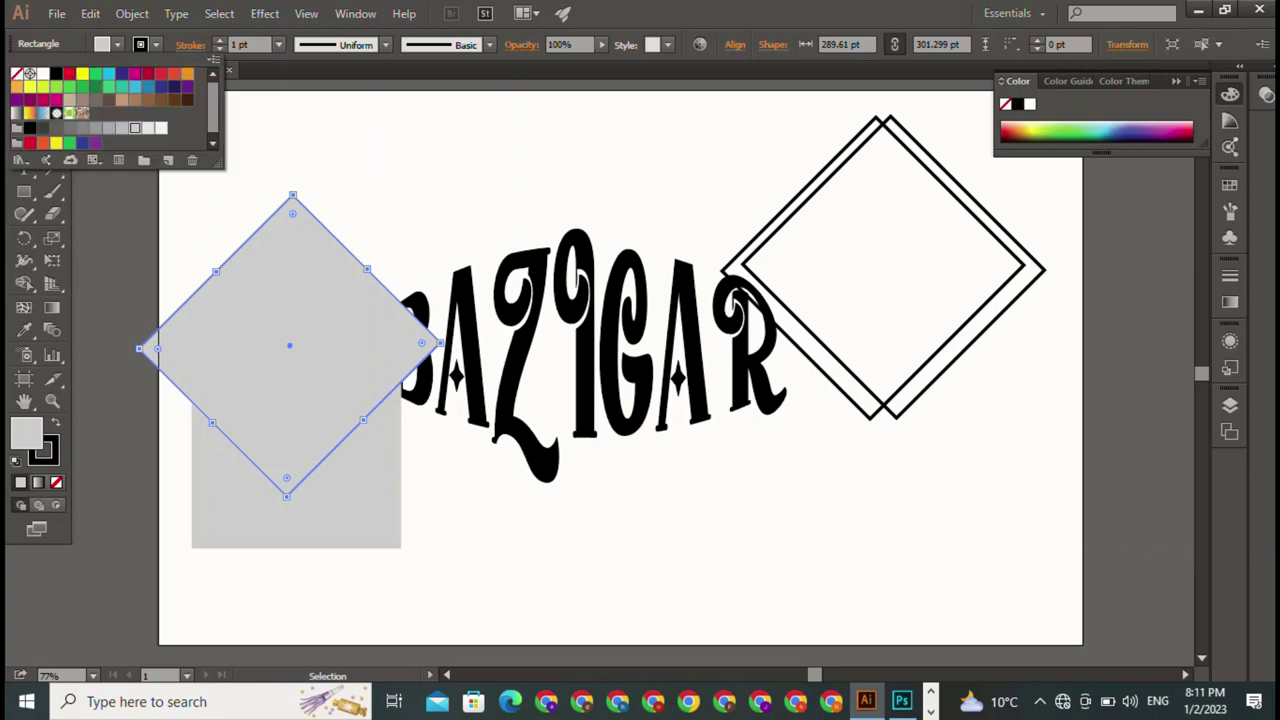
pyautogui.click(17, 74)
pyautogui.click(219, 40)
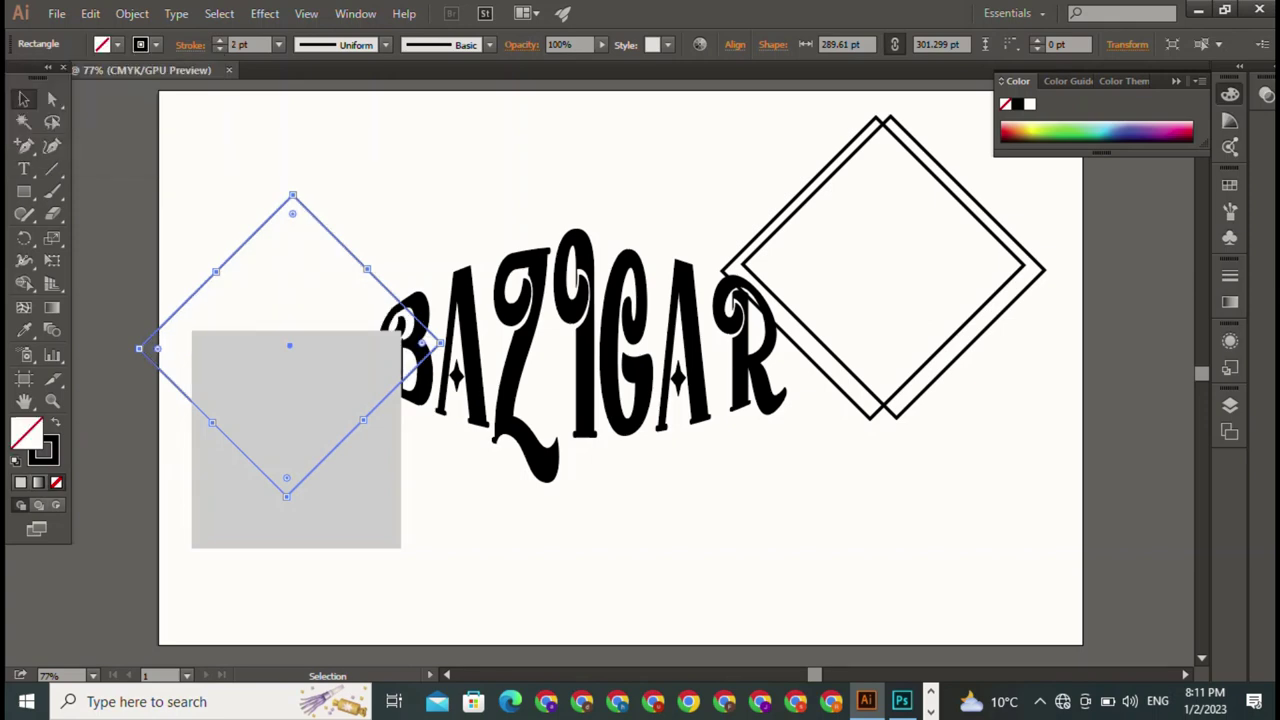
pyautogui.click(219, 40)
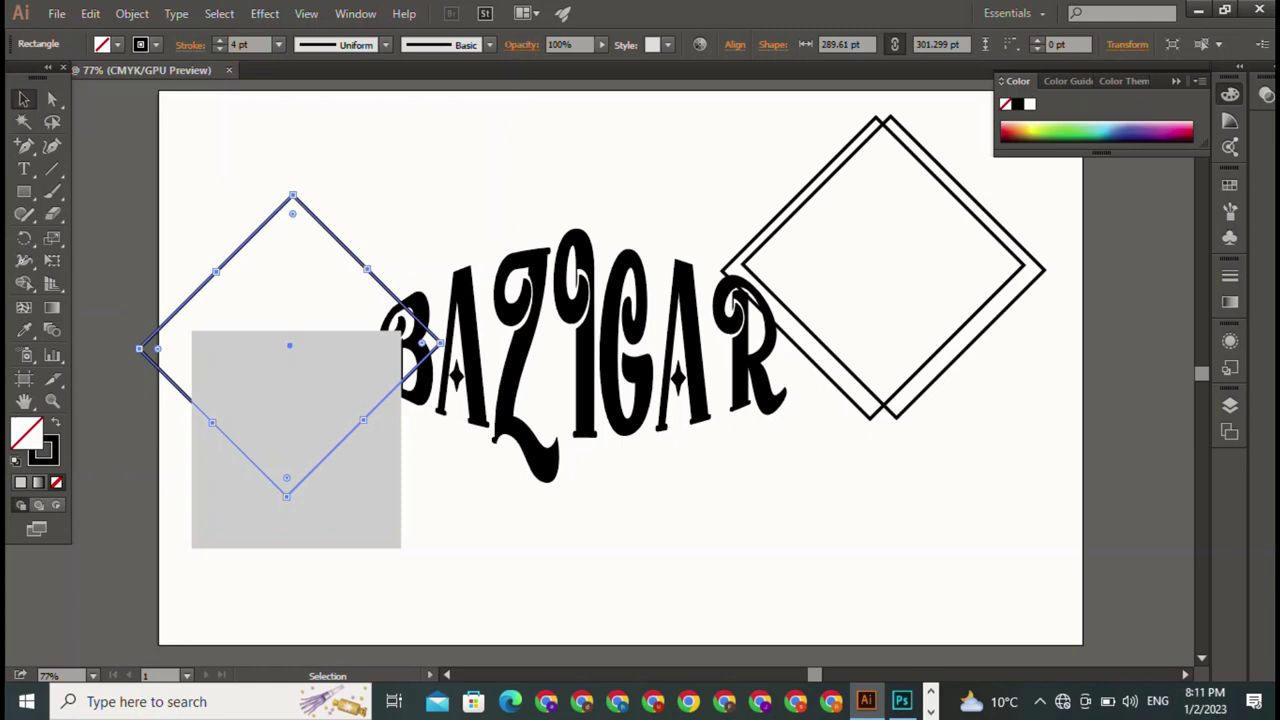
pyautogui.moveTo(216, 271)
pyautogui.mouseDown()
pyautogui.moveTo(846, 169)
pyautogui.moveTo(808, 176)
pyautogui.mouseUp()
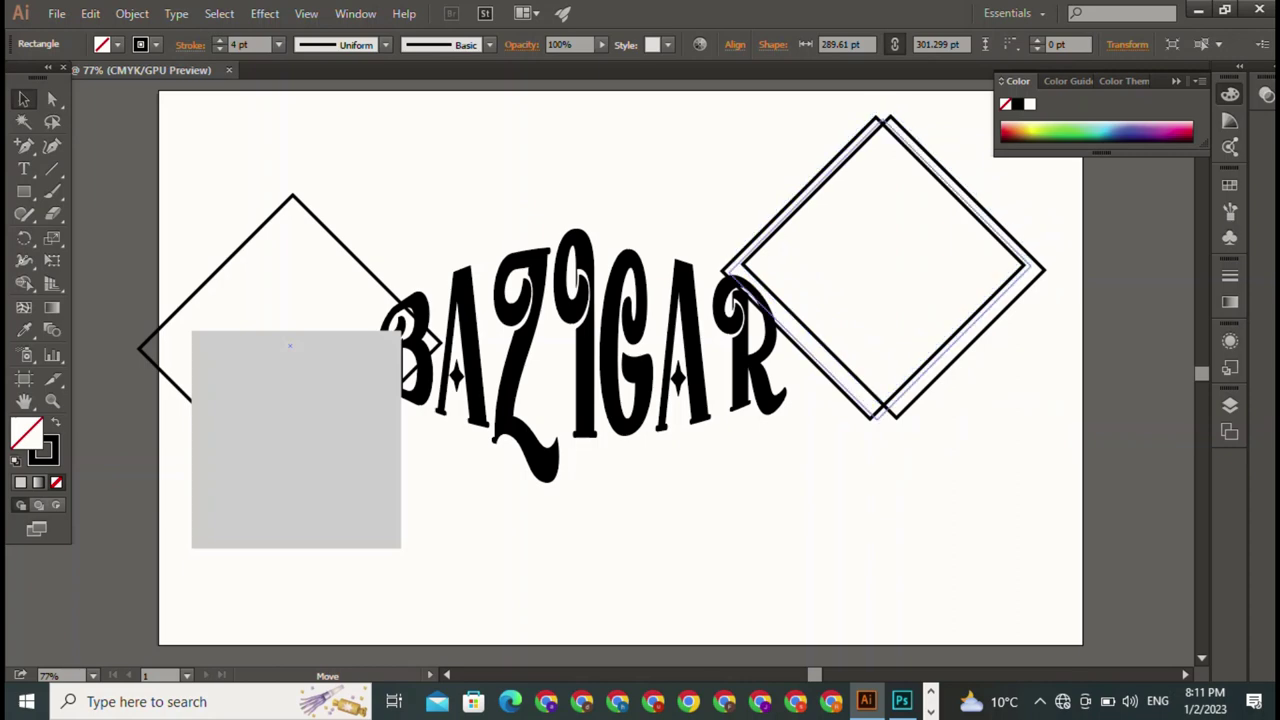
pyautogui.moveTo(808, 176)
pyautogui.mouseDown()
pyautogui.moveTo(804, 208)
pyautogui.moveTo(780, 205)
pyautogui.mouseUp()
# Rotate the last grey rectangle 45° into a diamond and move it up and right.
pyautogui.keyDown('shift'); pyautogui.click(295, 440); pyautogui.keyUp('shift')
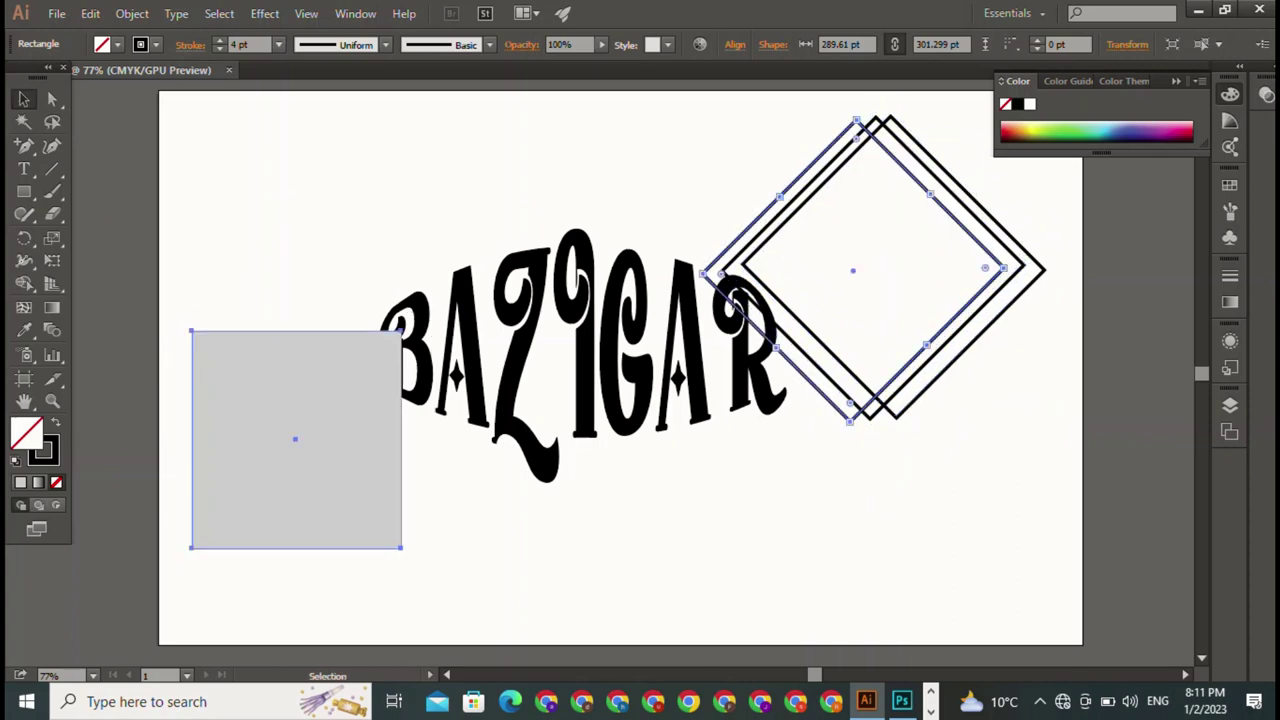
pyautogui.keyDown('shift'); pyautogui.click(740, 270); pyautogui.keyUp('shift')
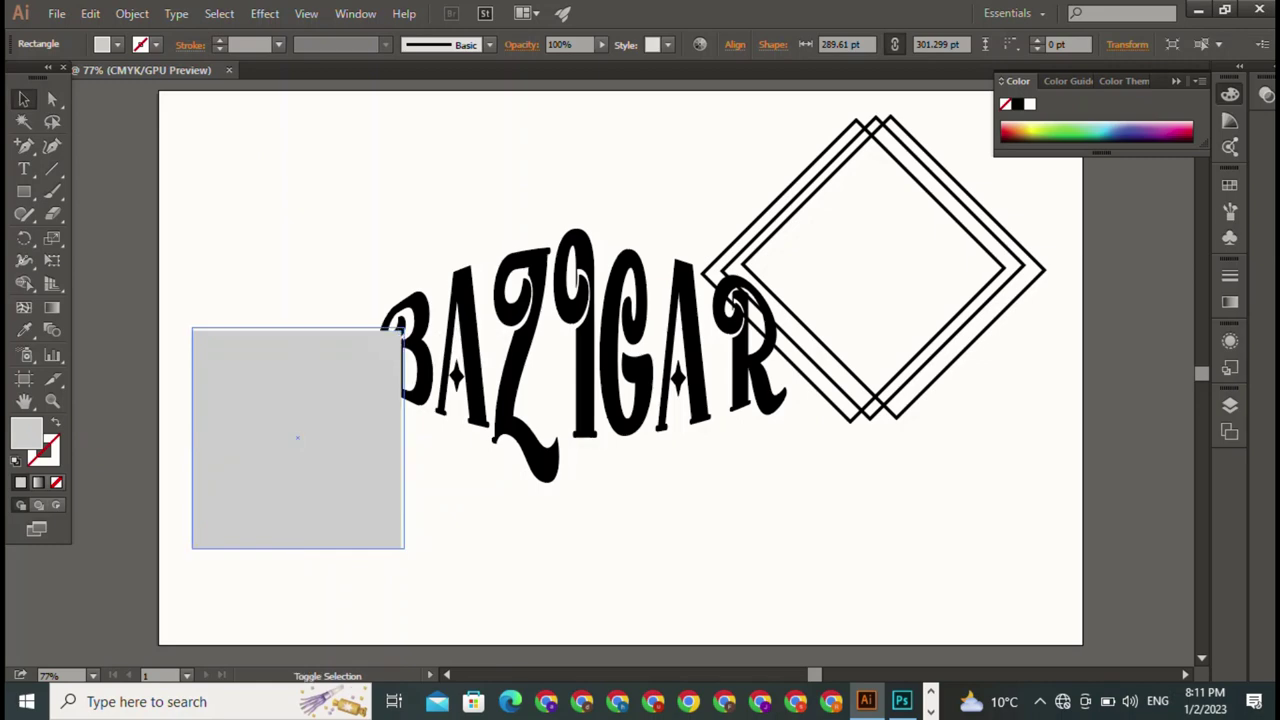
pyautogui.moveTo(401, 331); pyautogui.dragTo(404, 328)
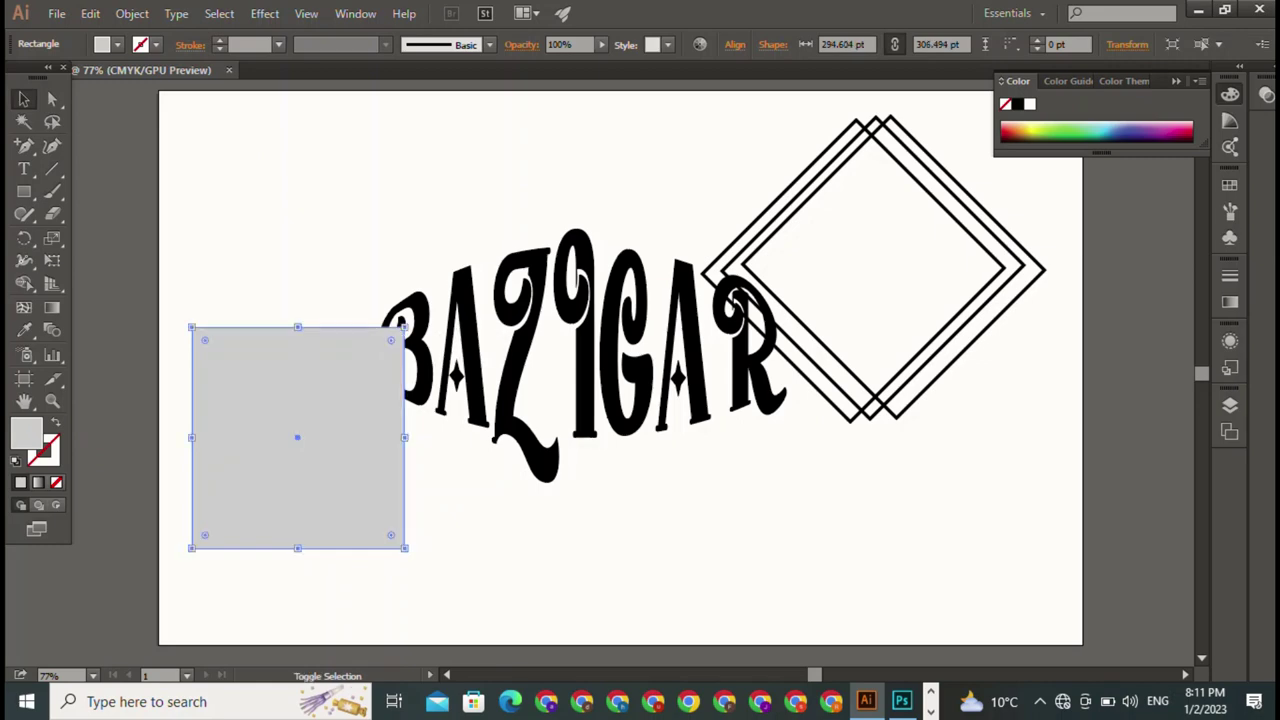
pyautogui.hotkey('ctrl', 'z')
pyautogui.moveTo(401, 331); pyautogui.dragTo(297, 289)
pyautogui.moveTo(296, 440)
pyautogui.mouseDown()
pyautogui.moveTo(466, 274)
pyautogui.moveTo(392, 256)
pyautogui.mouseUp()
# Give it a 4 pt black stroke with no fill and drag it toward the right stack.
pyautogui.click(156, 44)
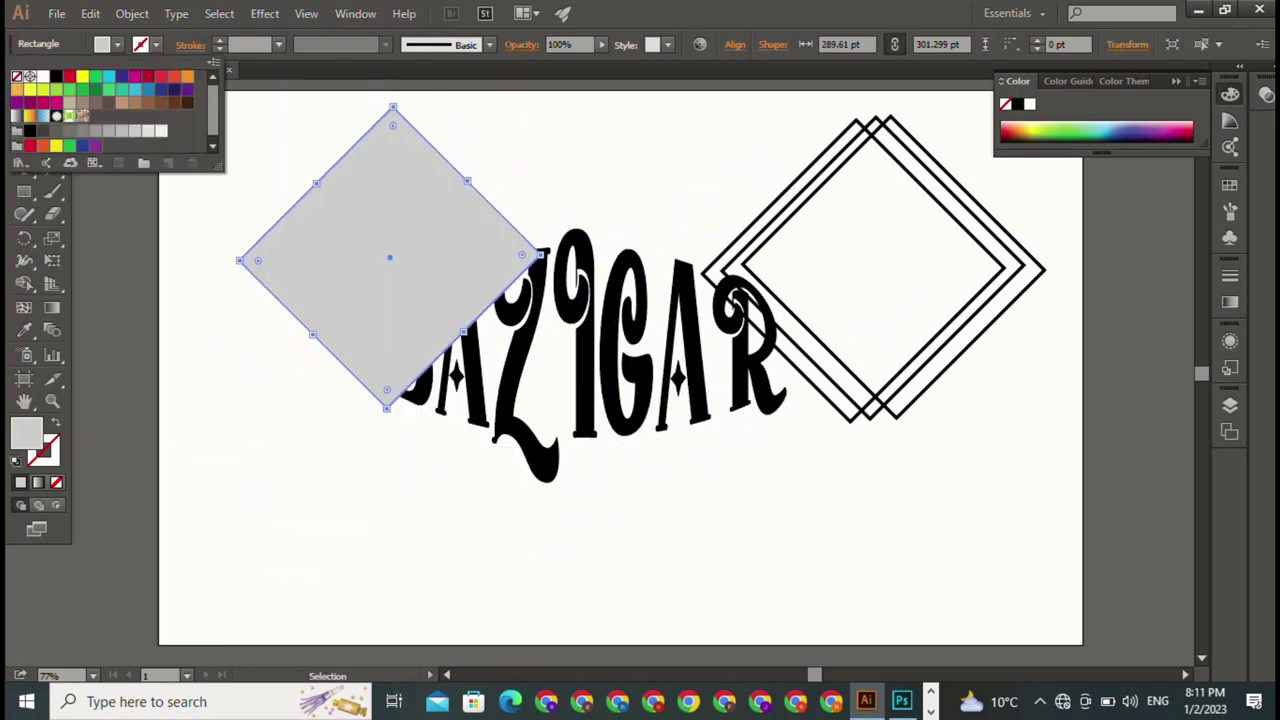
pyautogui.click(30, 130)
pyautogui.press('Escape')
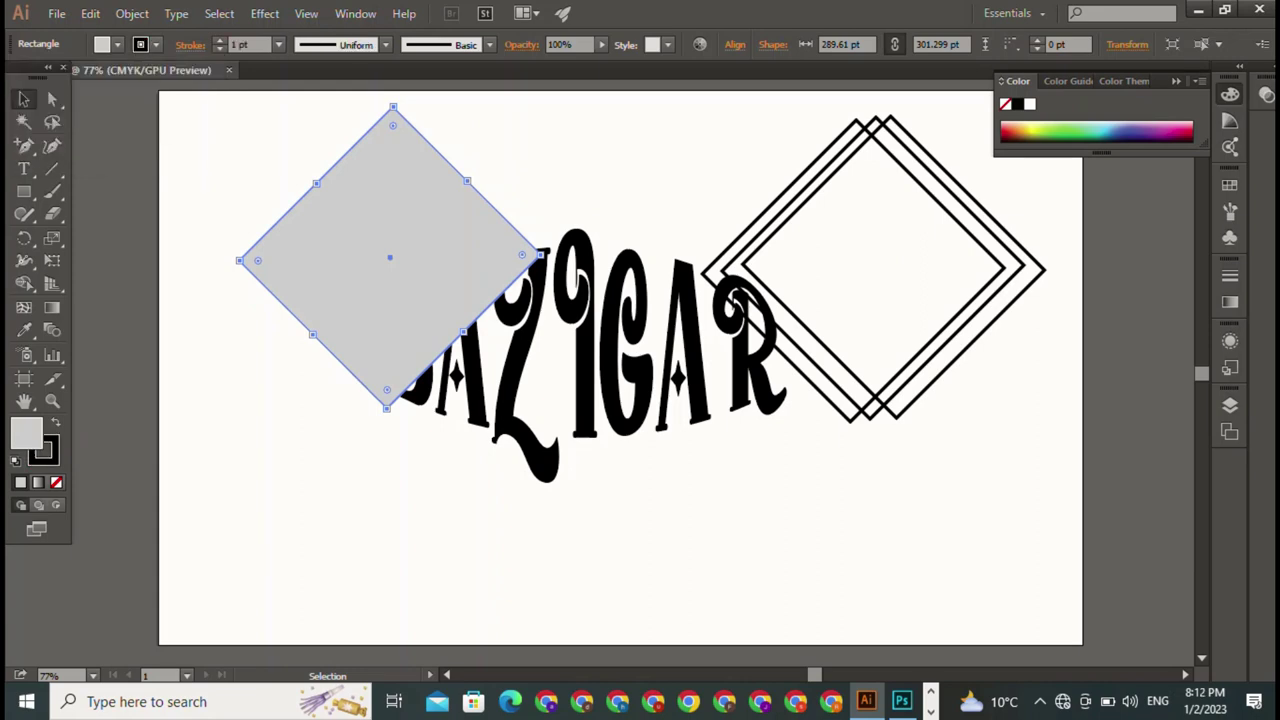
pyautogui.click(117, 44)
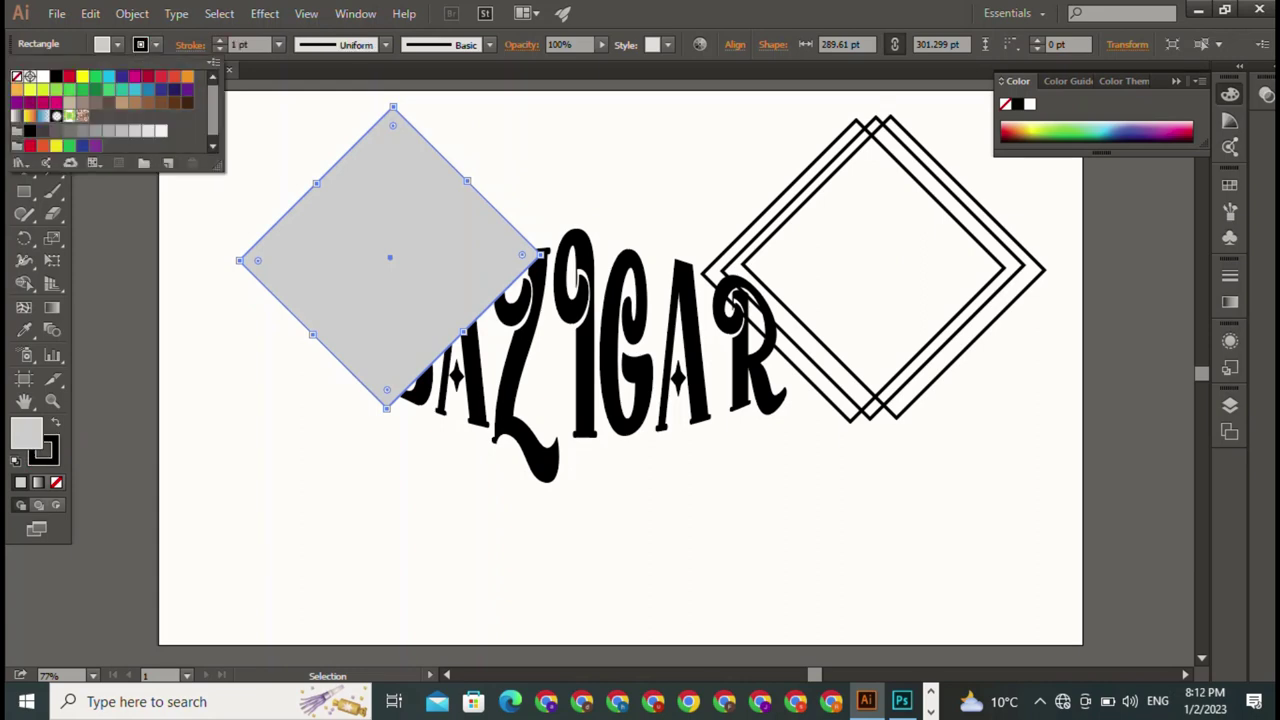
pyautogui.click(16, 76)
pyautogui.press('Escape')
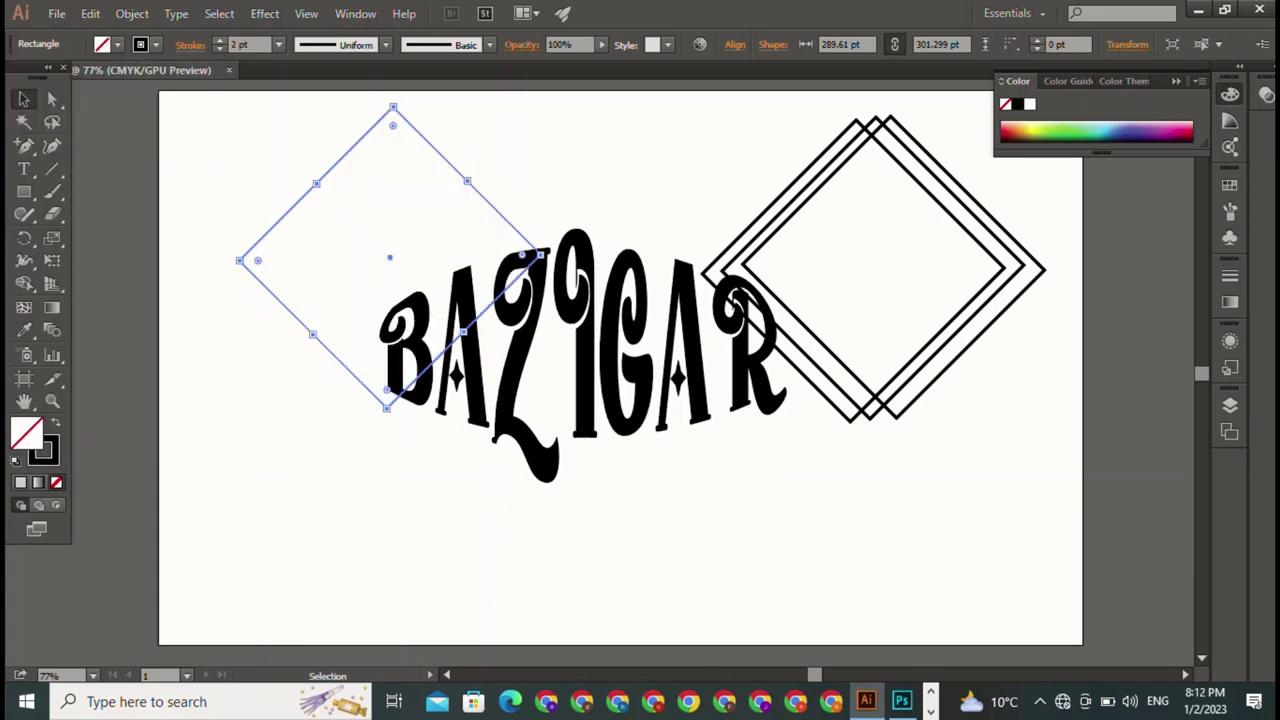
pyautogui.click(219, 40)
pyautogui.click(219, 40)
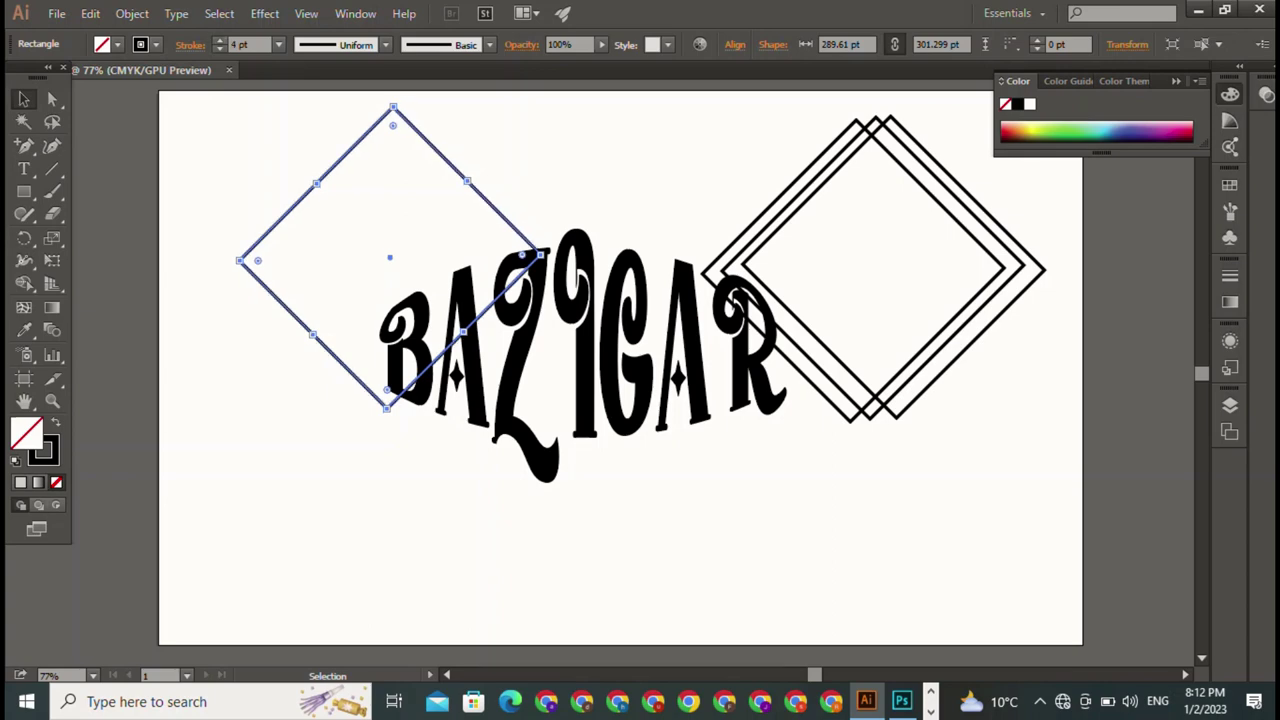
pyautogui.moveTo(316, 184); pyautogui.dragTo(843, 186)
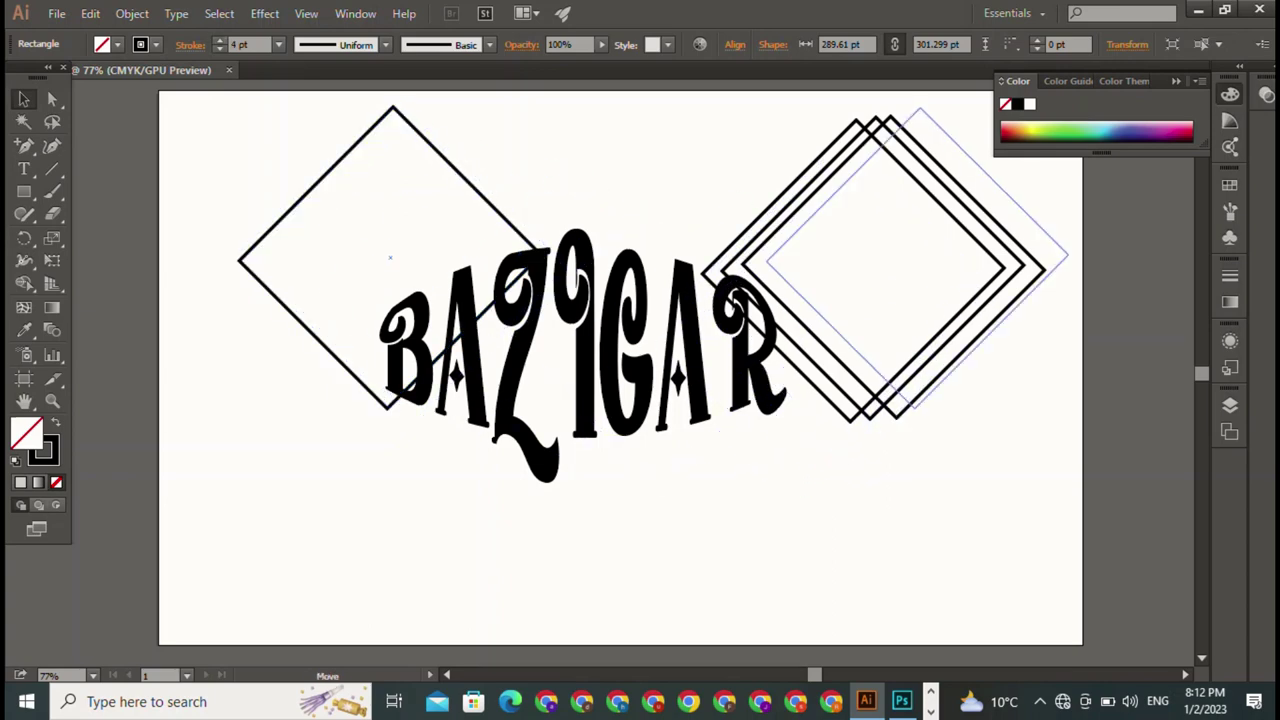
# Settle the fourth diamond in the stack, enlarge all four slightly, and vertically center them.
pyautogui.moveTo(843, 186); pyautogui.dragTo(829, 193)
pyautogui.moveTo(730, 155)
pyautogui.mouseDown()
pyautogui.moveTo(848, 212)
pyautogui.moveTo(285, 244)
pyautogui.mouseUp()
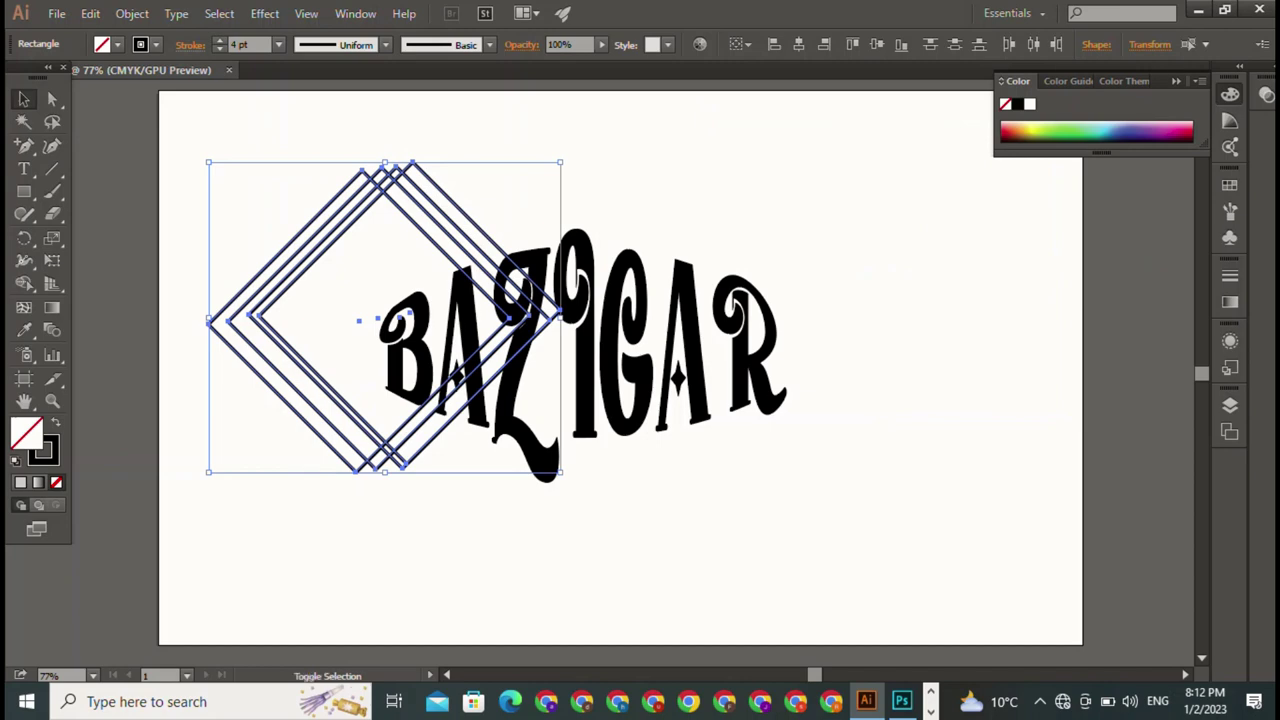
pyautogui.moveTo(560, 161); pyautogui.dragTo(615, 114)
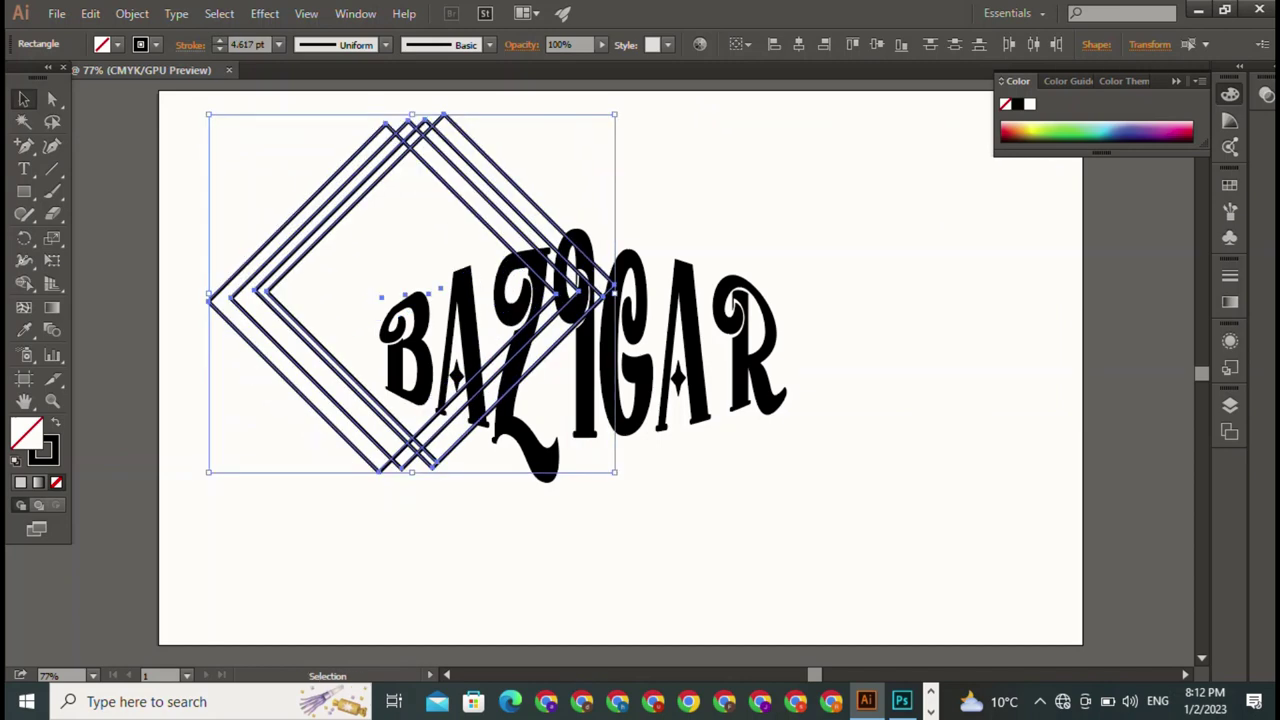
pyautogui.click(876, 44)
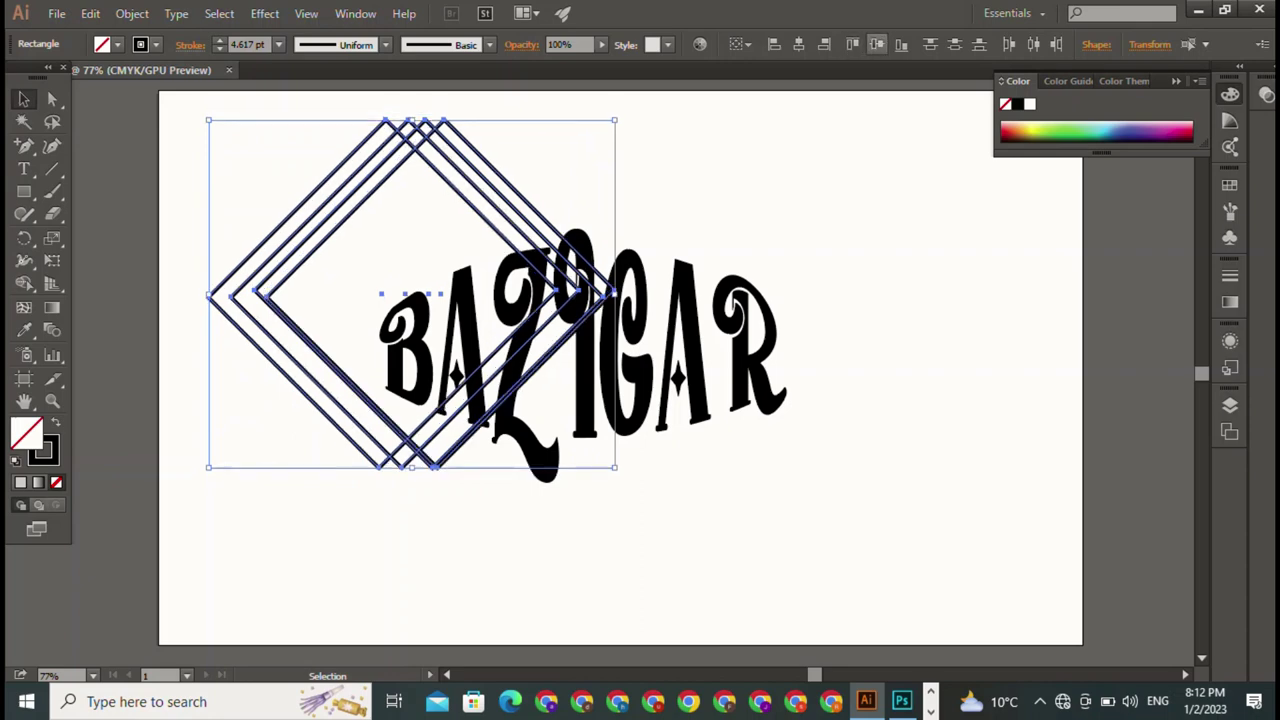
pyautogui.hotkey('ctrl', 'shift', 'a')
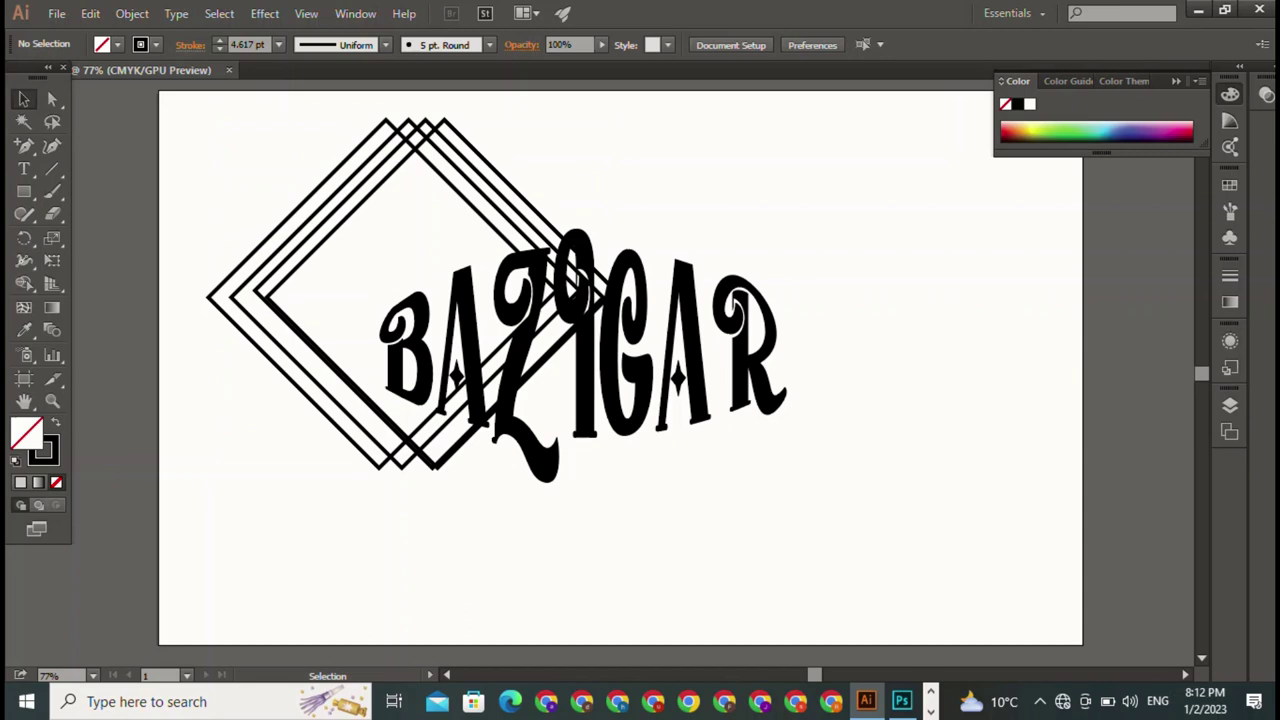
# Move the diamond stack down and to the right of the BAZIGAR title.
pyautogui.click(432, 165)
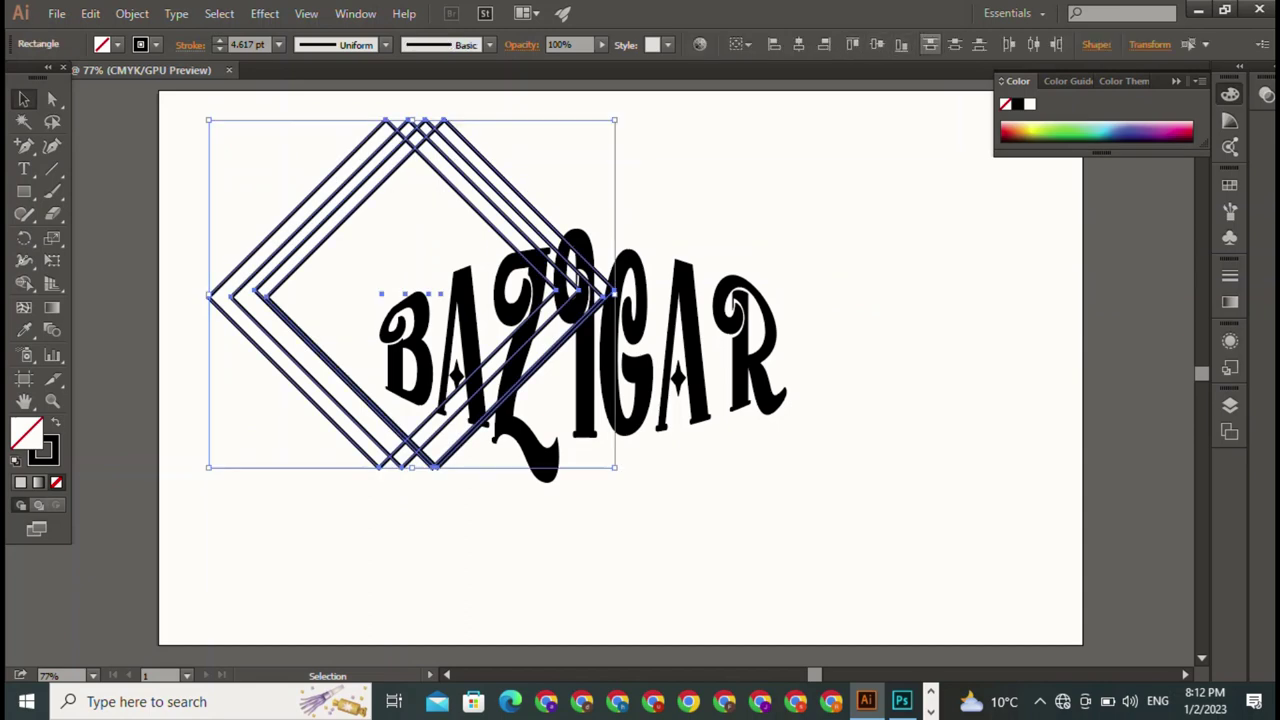
pyautogui.hotkey('ctrl', 'shift', 'a')
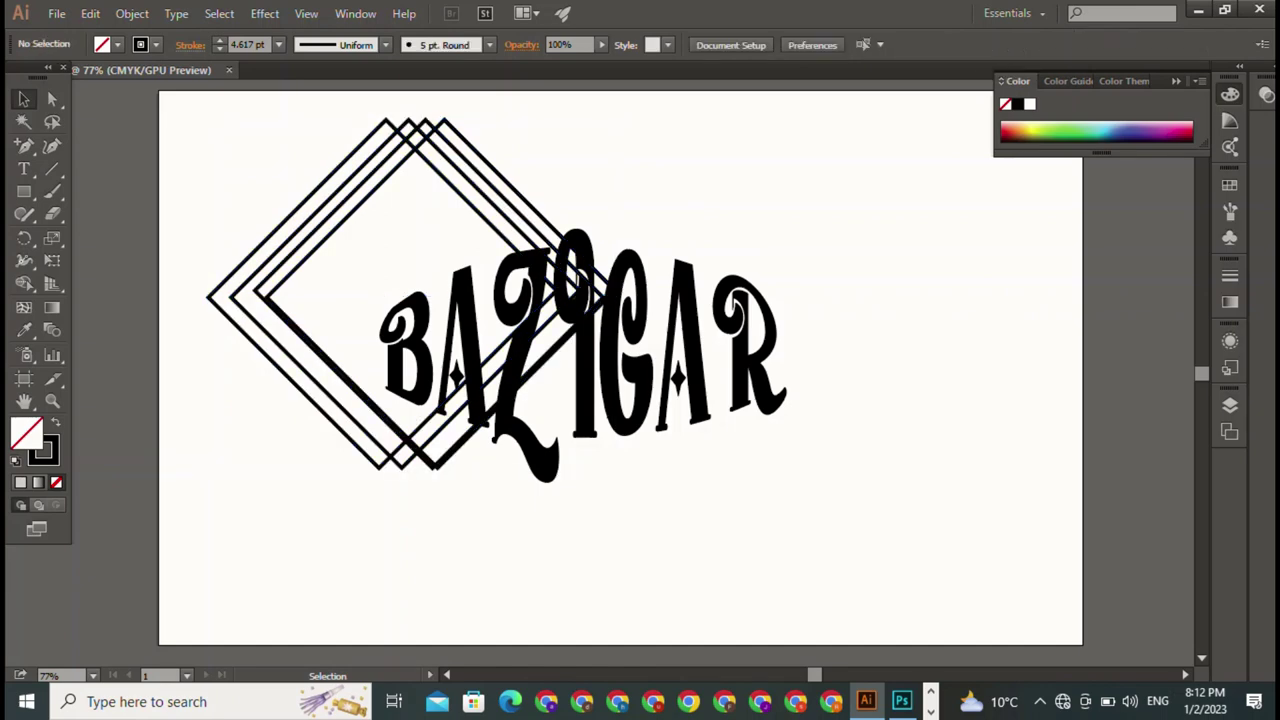
pyautogui.click(435, 165)
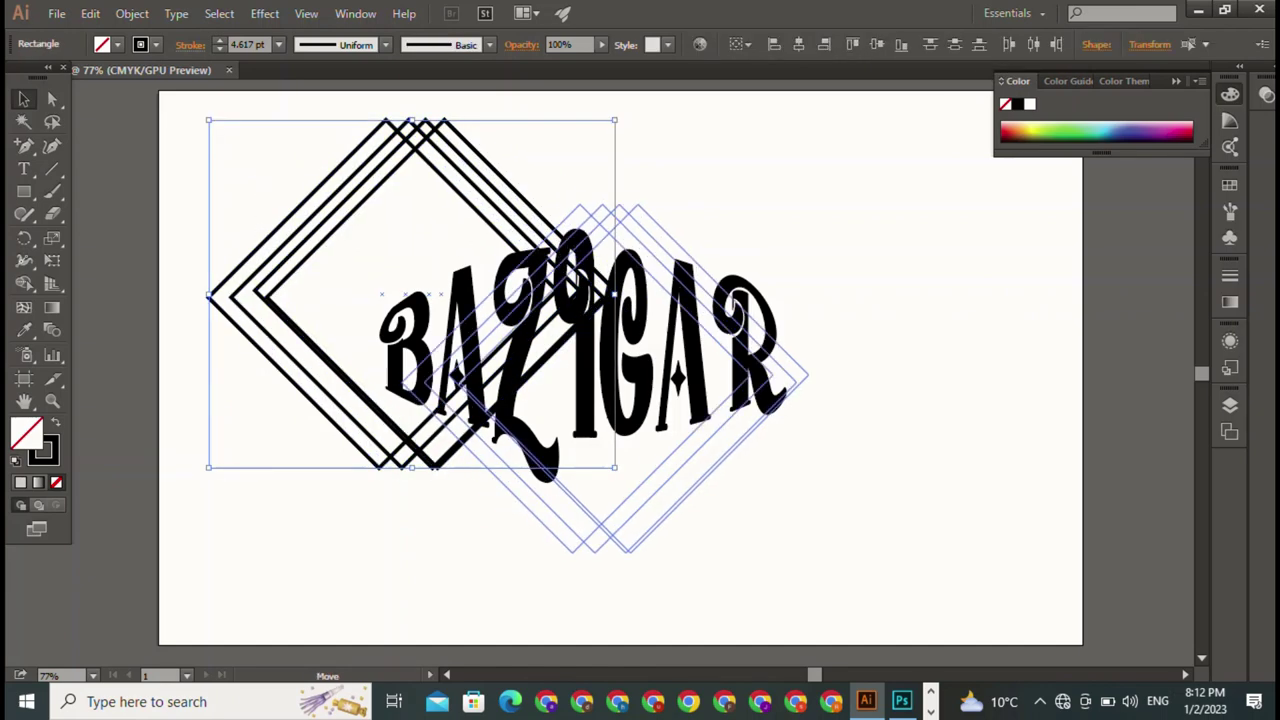
pyautogui.moveTo(435, 165)
pyautogui.mouseDown()
pyautogui.moveTo(700, 250)
pyautogui.moveTo(1004, 286)
pyautogui.mouseUp()
pyautogui.hotkey('ctrl', 'shift', 'a')
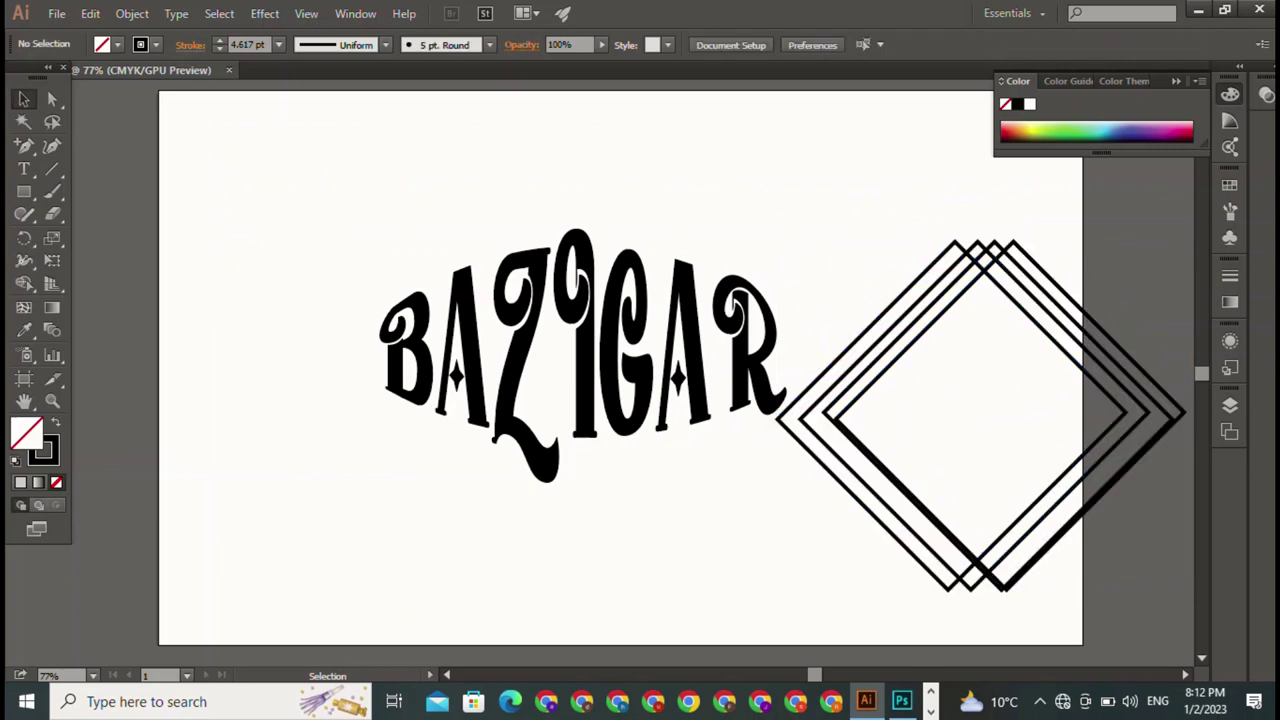
# Shrink the warped BAZIGAR title and move it up and left.
pyautogui.click(580, 340)
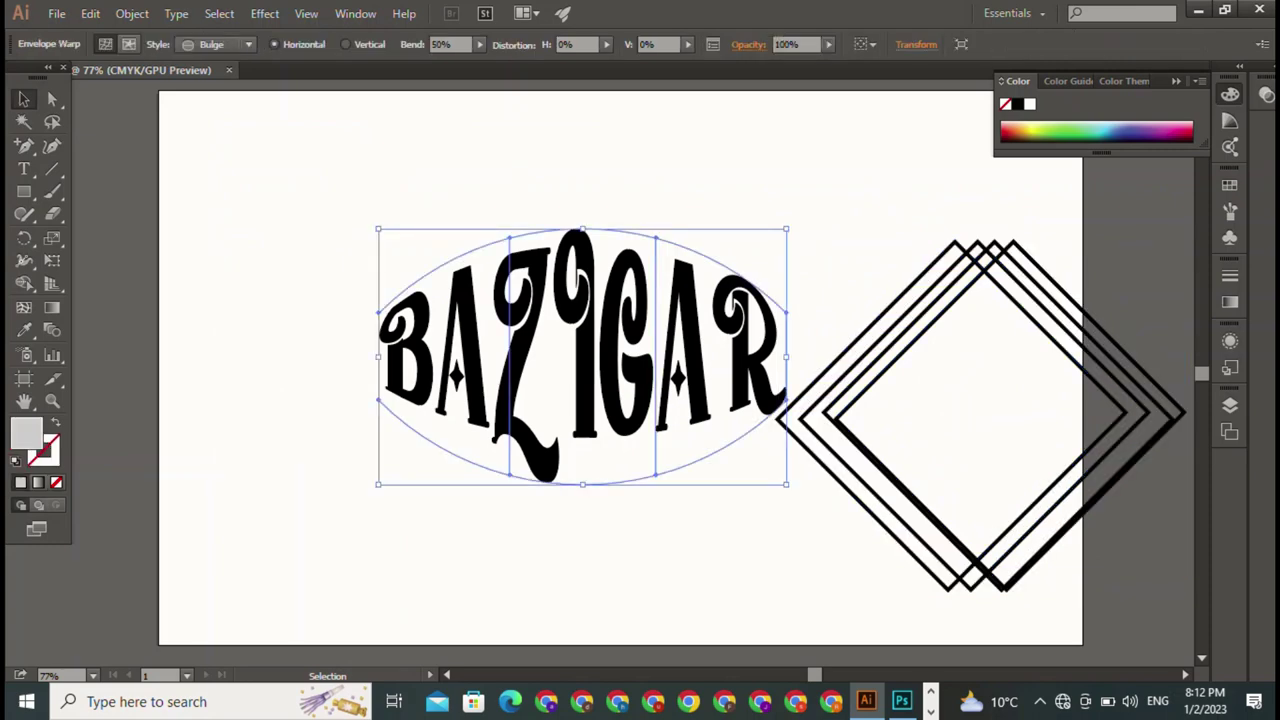
pyautogui.moveTo(786, 229); pyautogui.dragTo(675, 299)
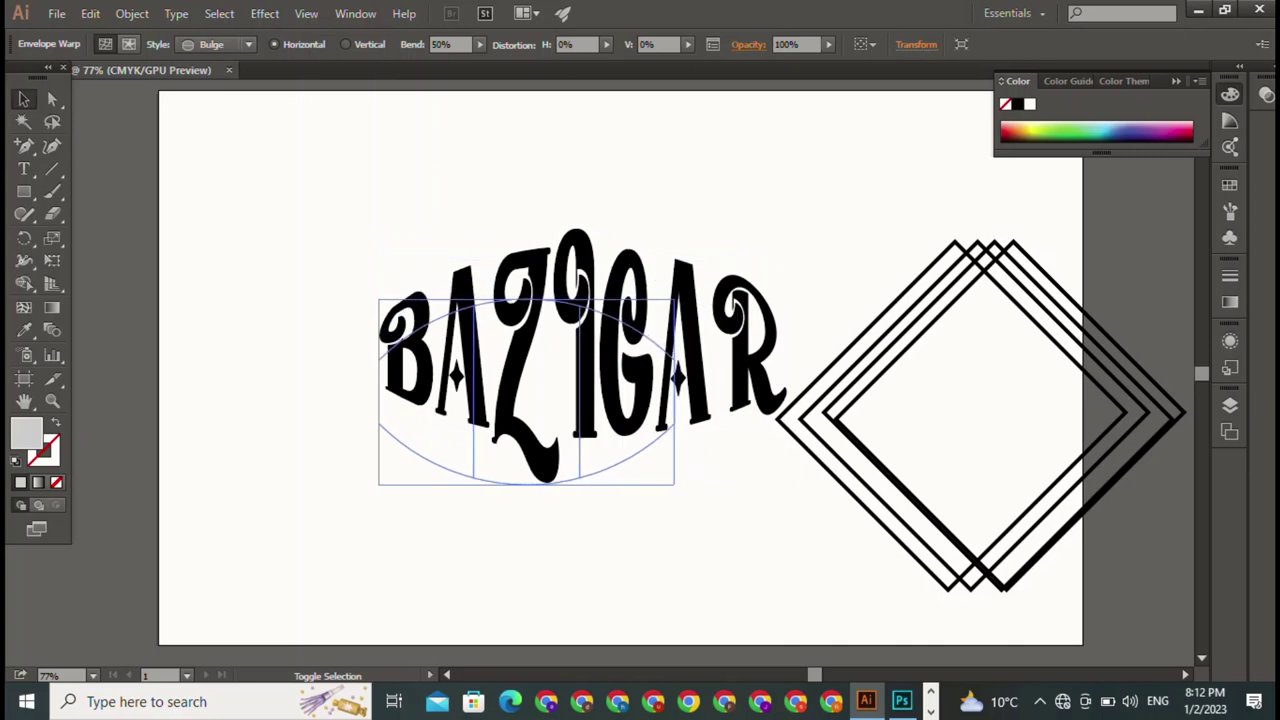
pyautogui.moveTo(526, 400); pyautogui.dragTo(467, 287)
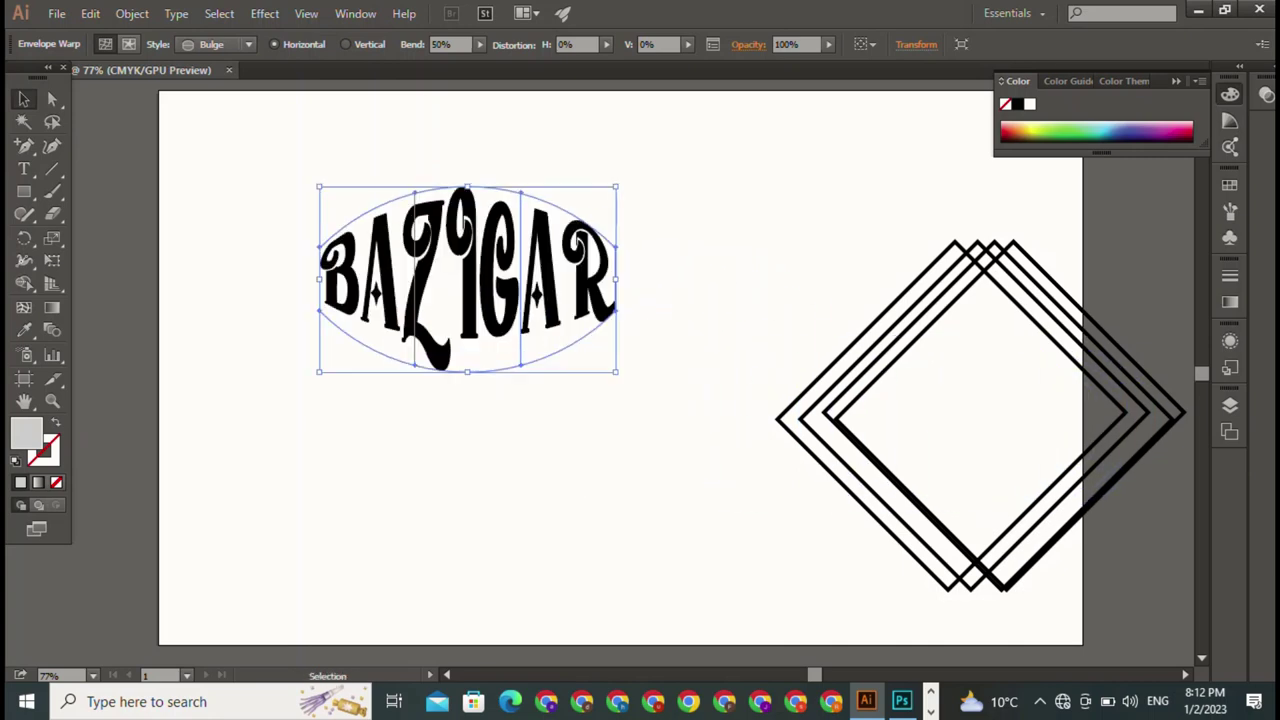
pyautogui.moveTo(615, 186); pyautogui.dragTo(508, 255)
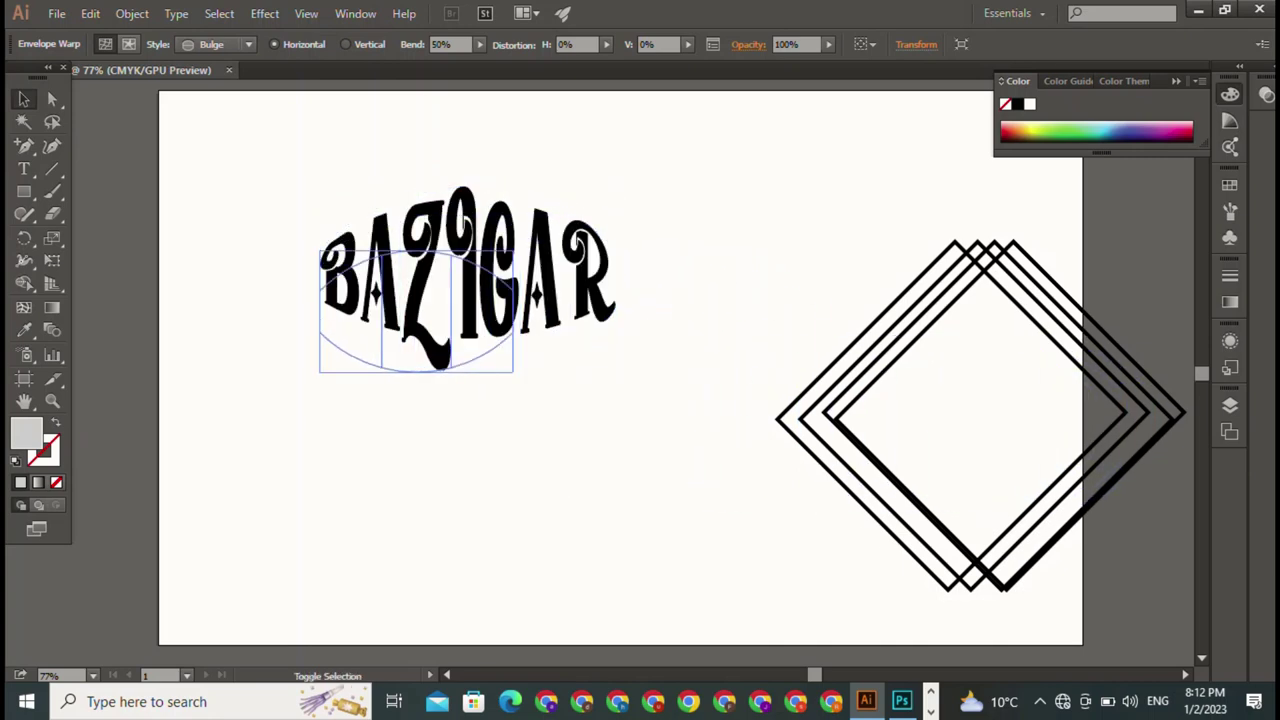
# Move the four-diamond stack toward the artboard centre and center the title inside it.
pyautogui.click(866, 330)
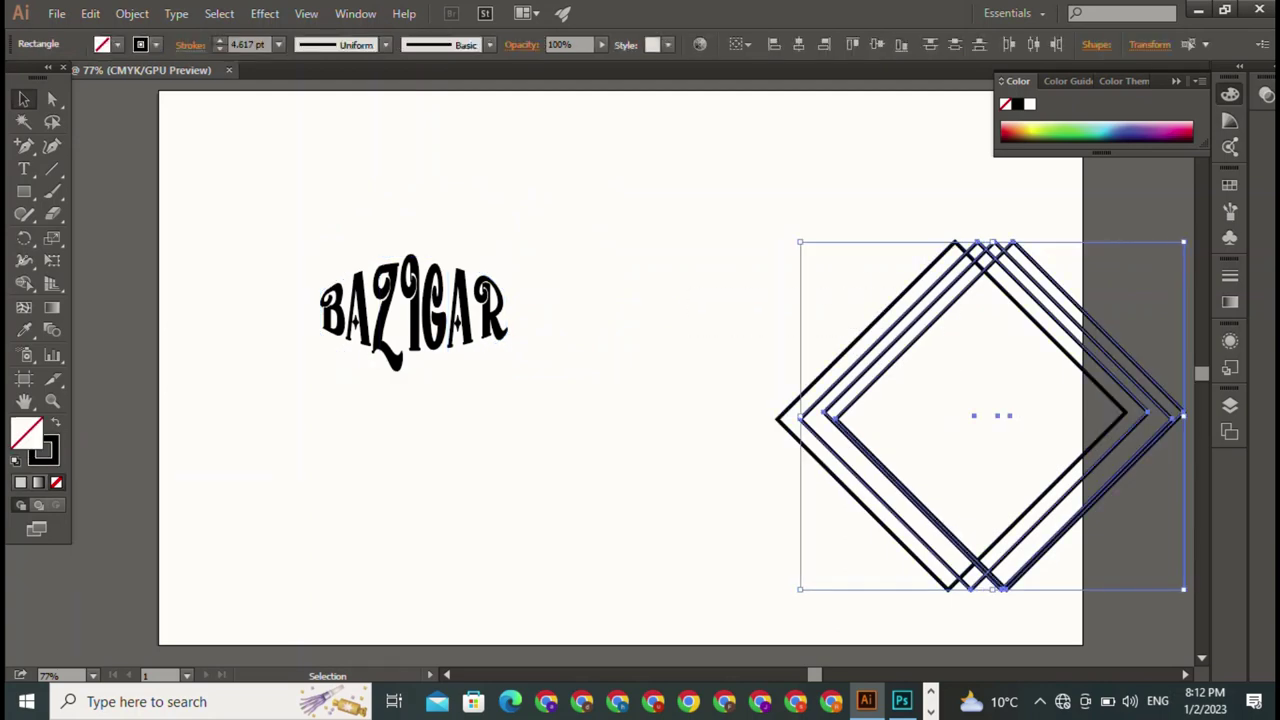
pyautogui.moveTo(835, 272); pyautogui.dragTo(966, 408)
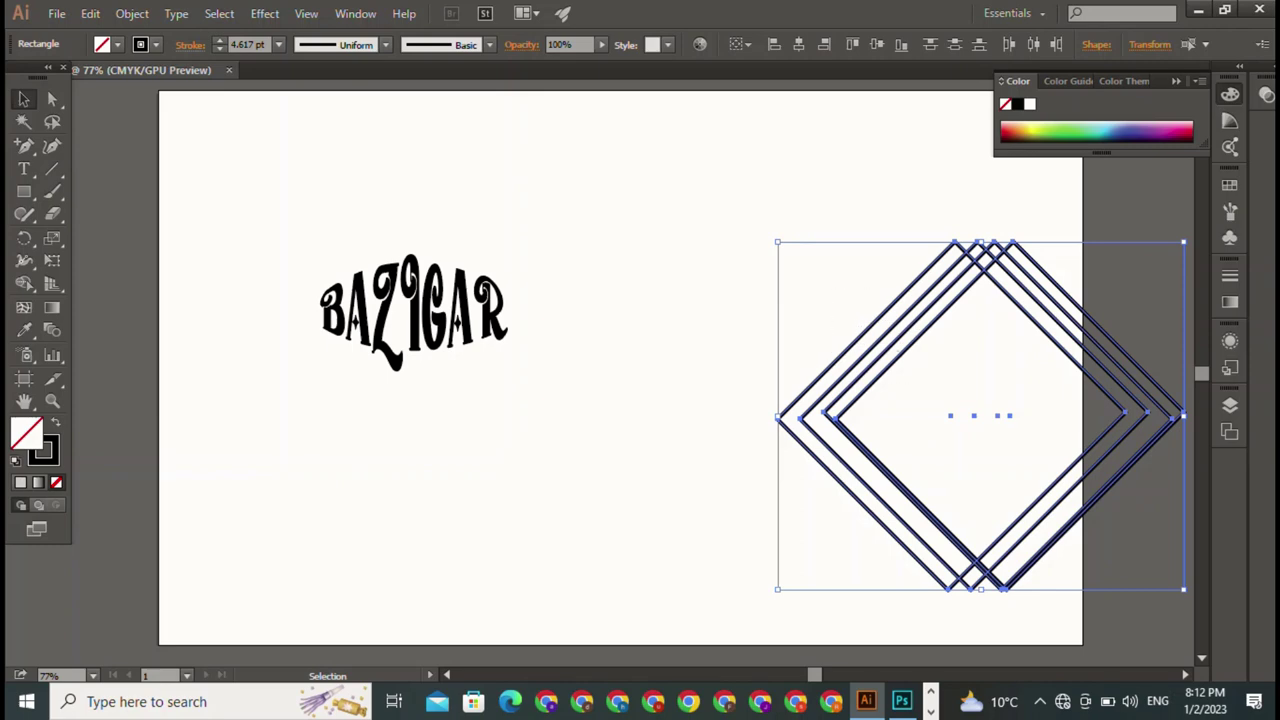
pyautogui.hotkey('ctrl', 'z')
pyautogui.moveTo(1128, 374); pyautogui.dragTo(841, 275)
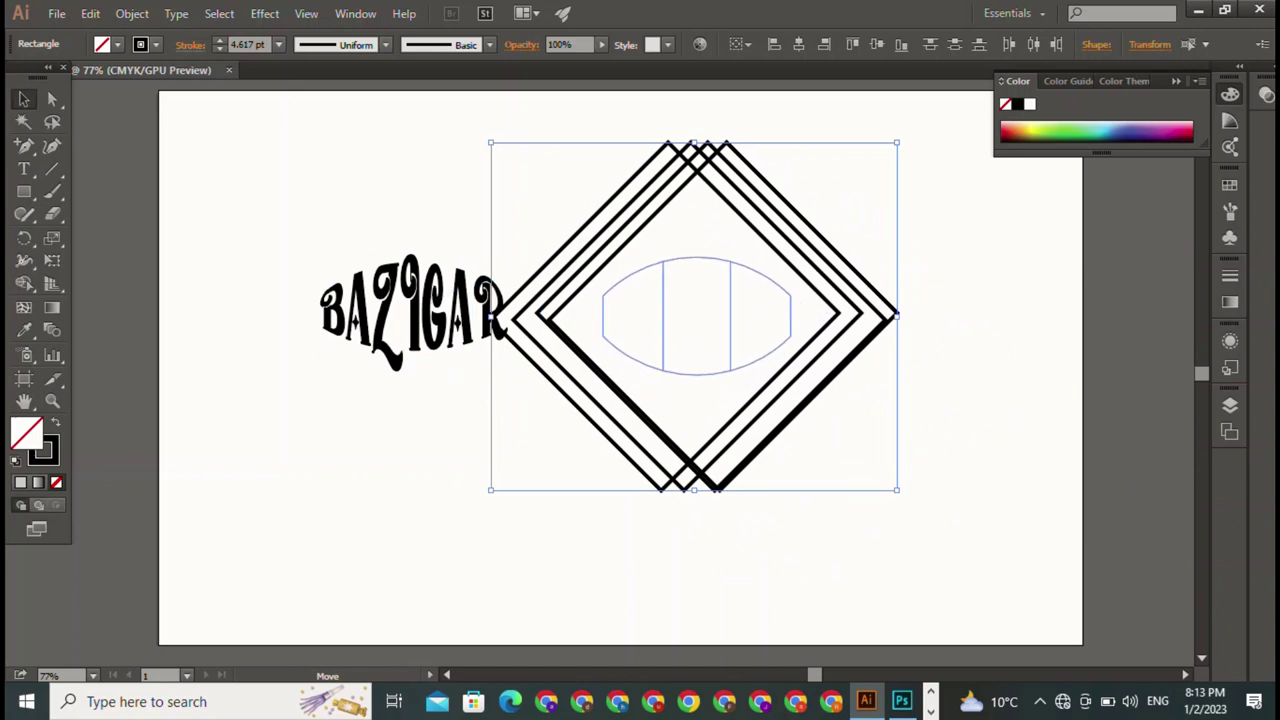
pyautogui.hotkey('ctrl', 'alt', 'c')
pyautogui.hotkey('ctrl', 'shift', 'a')
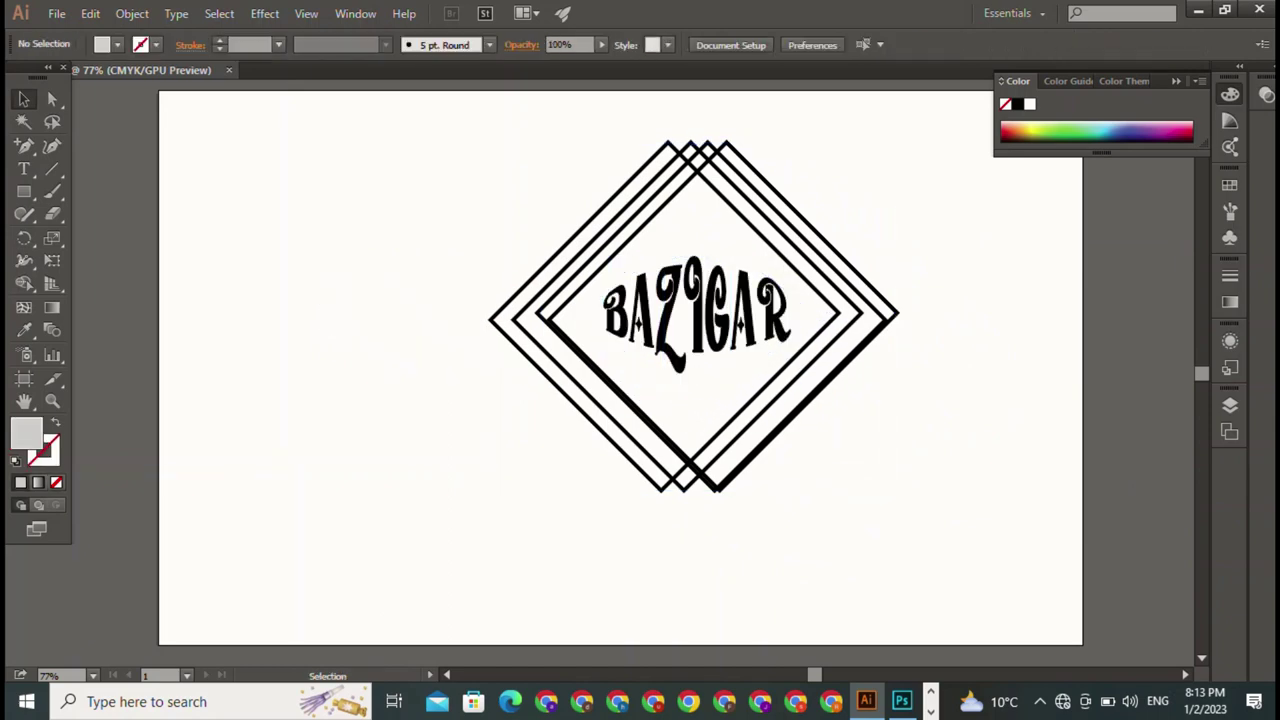